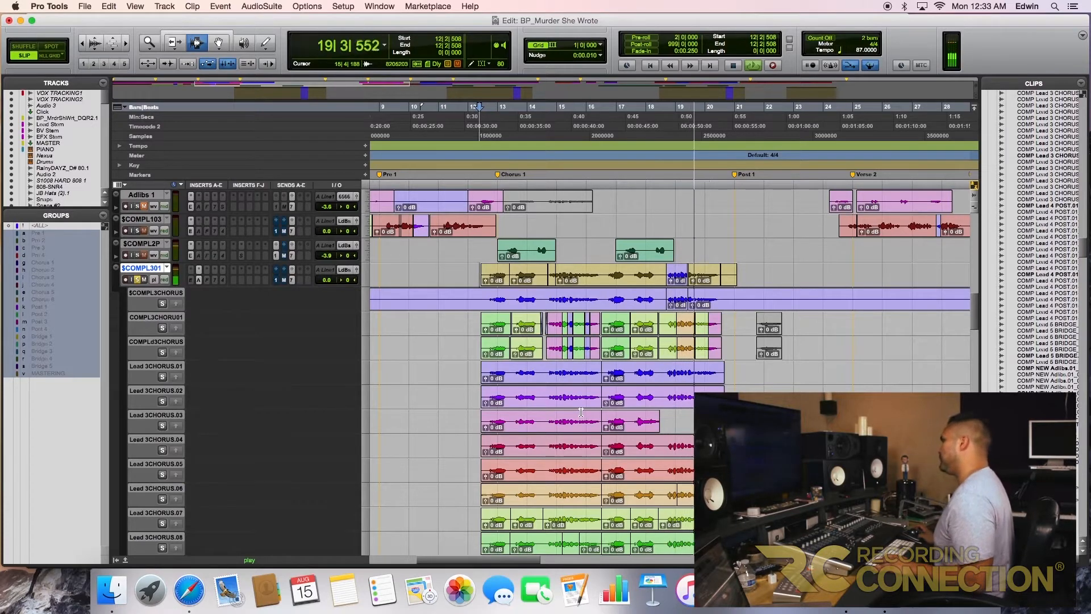
Step: Stop the current playback, then solo and audition the Lead 3CHORUS.15 take from just before the Chorus 1 marker
scroll(581, 412, down, 2)
scroll(581, 411, down, 1)
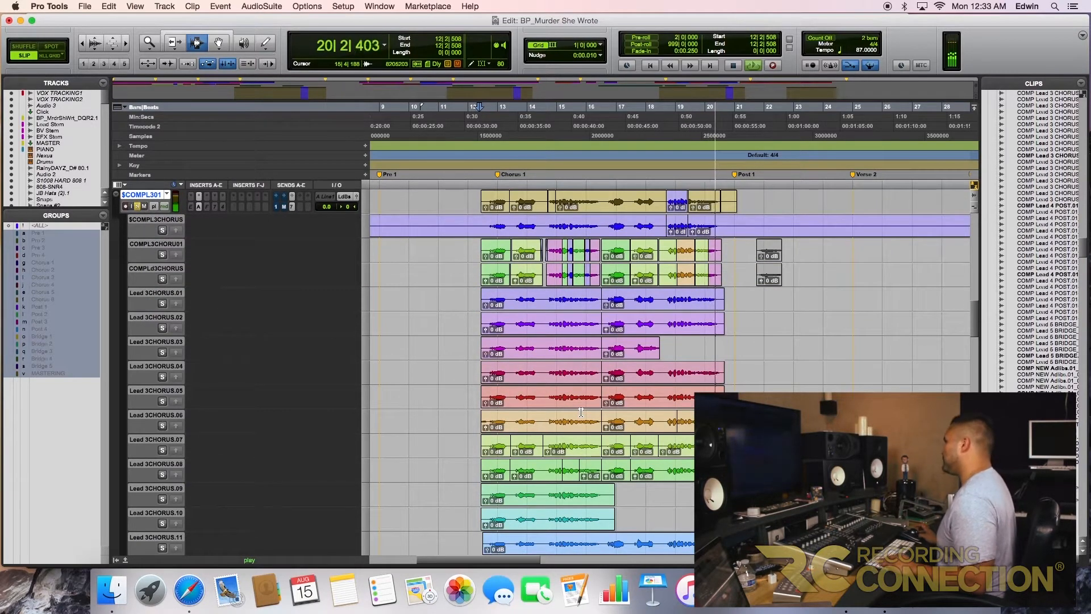
key(space)
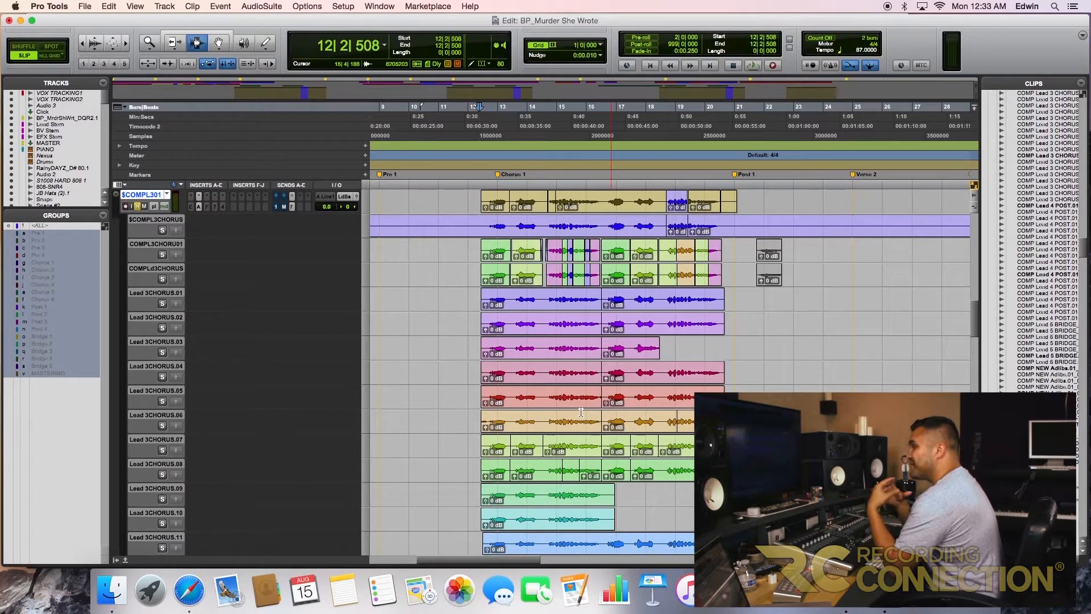
scroll(581, 412, down, 7)
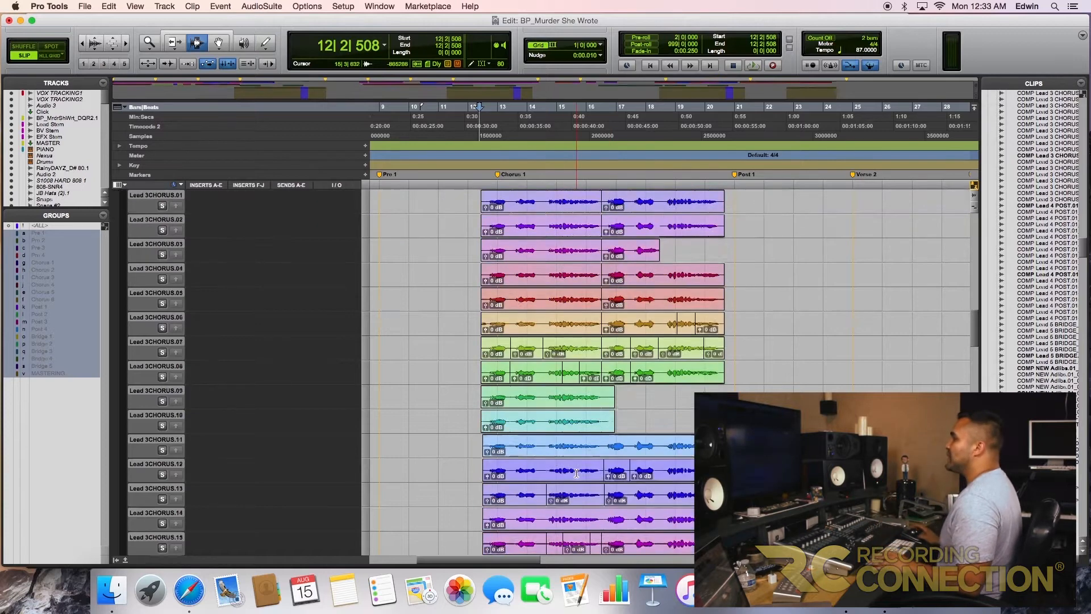
click(484, 465)
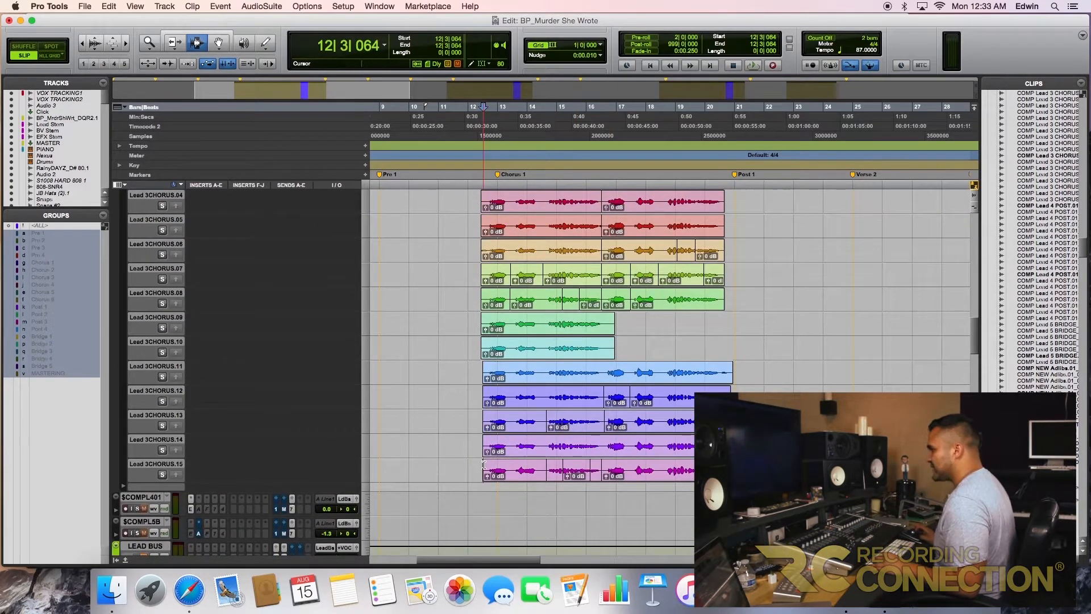
key(space)
key(space)
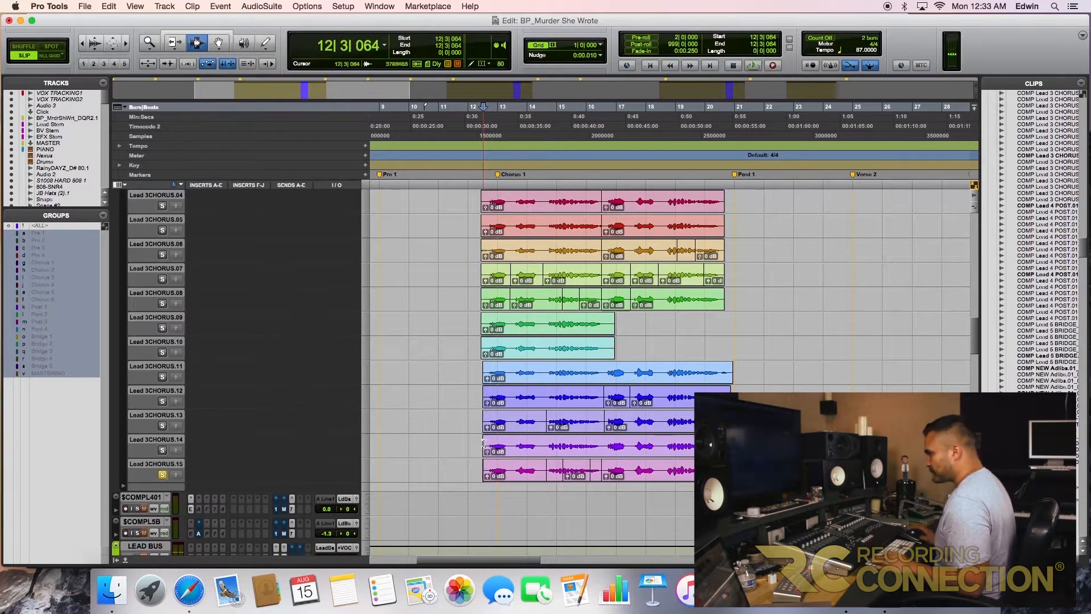
Step: Solo the Lead 3CHORUS.01 take and audition it from just before the Chorus 1 marker
scroll(500, 449, up, 6)
click(486, 270)
key(shift+s)
key(space)
scroll(488, 284, up, 3)
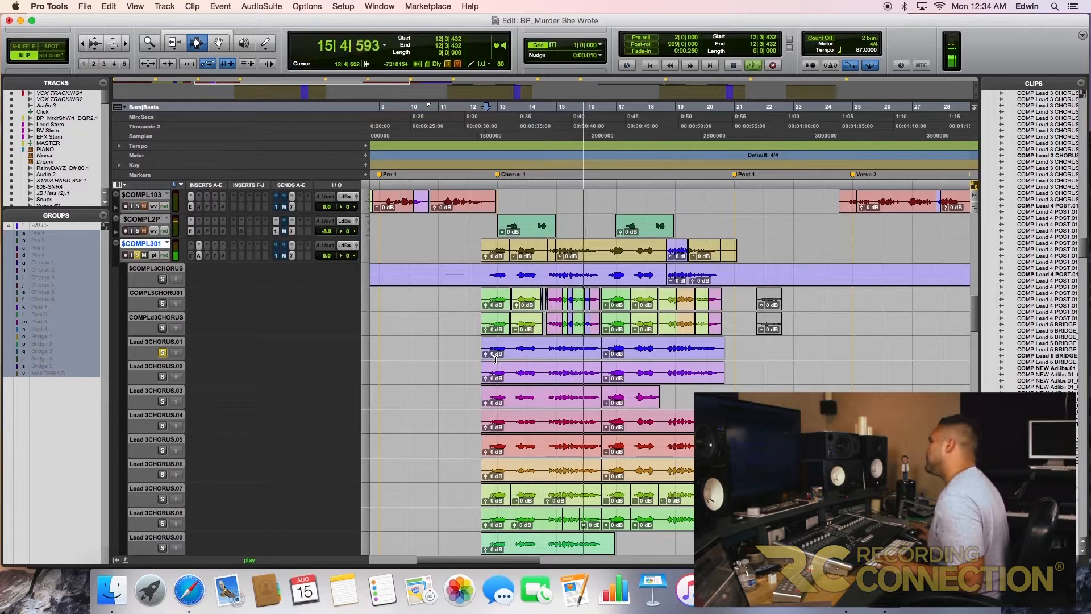
key(space)
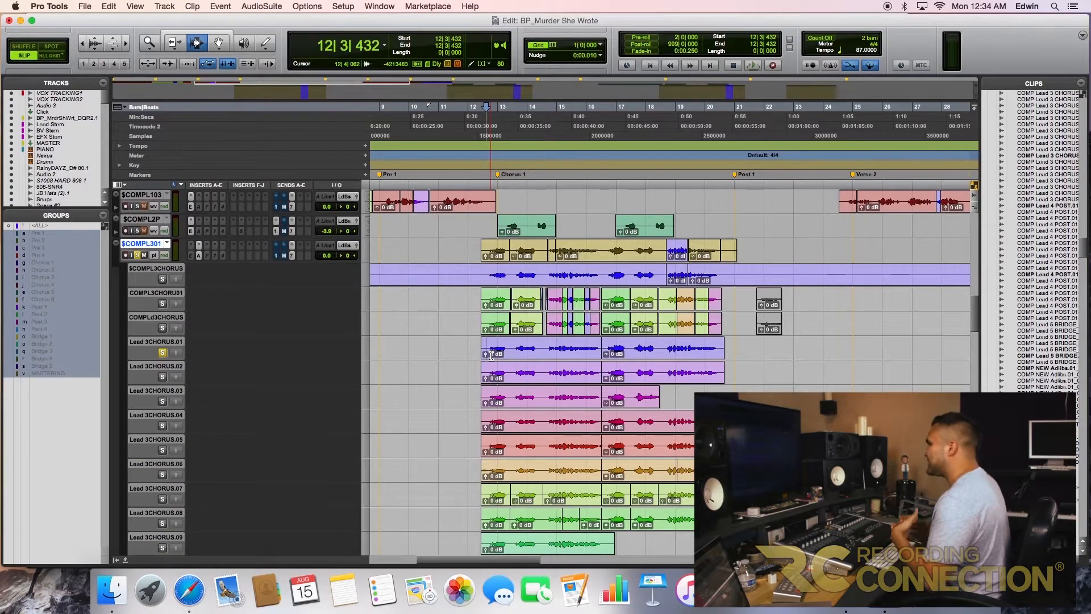
Step: Solo the Lead 3CHORUS.02 take and audition it from just before the Chorus 1 marker
click(486, 371)
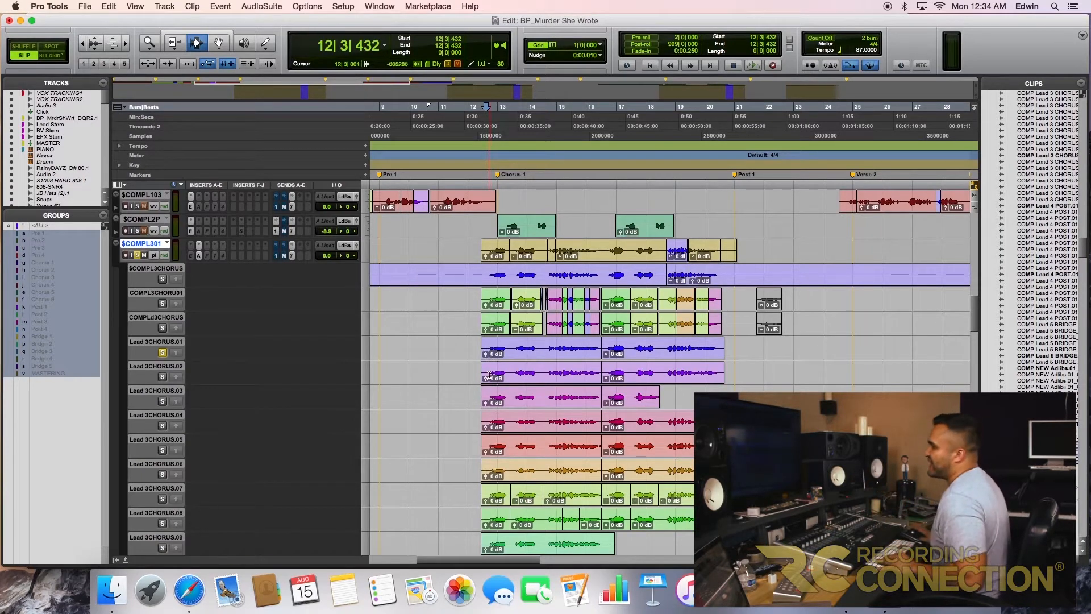
key(space)
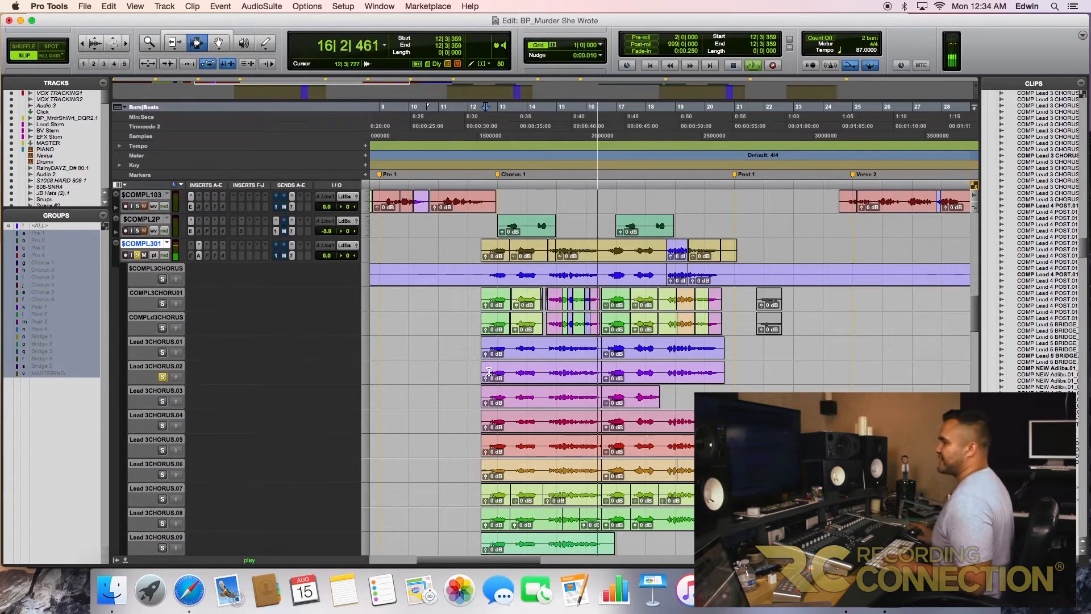
key(space)
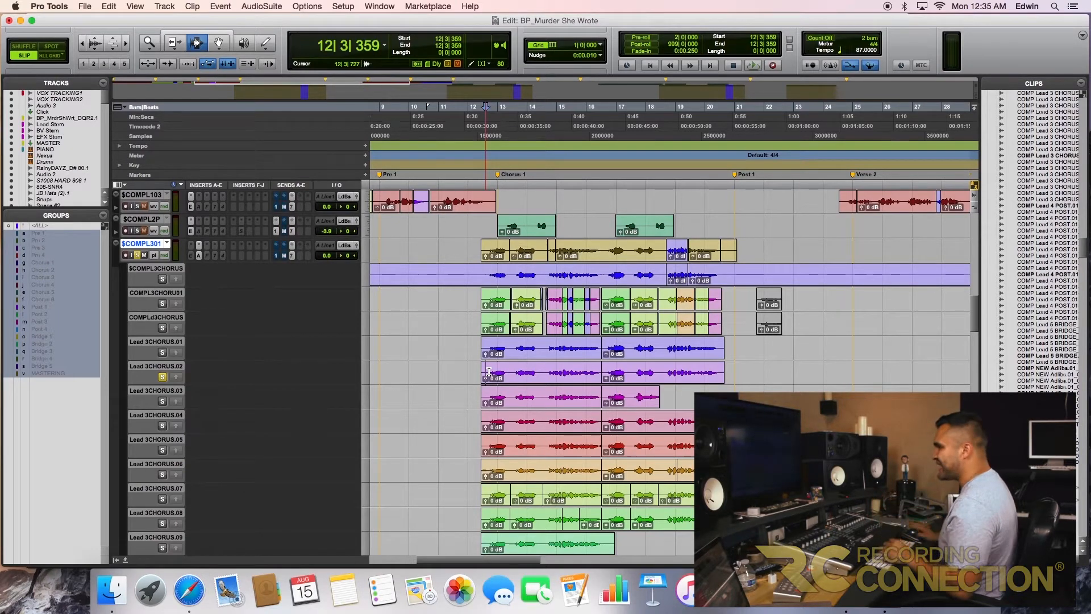
Step: Solo the Lead 3CHORUS.03 take and audition it from just before the Chorus 1 marker
click(487, 398)
key(shift+s)
key(space)
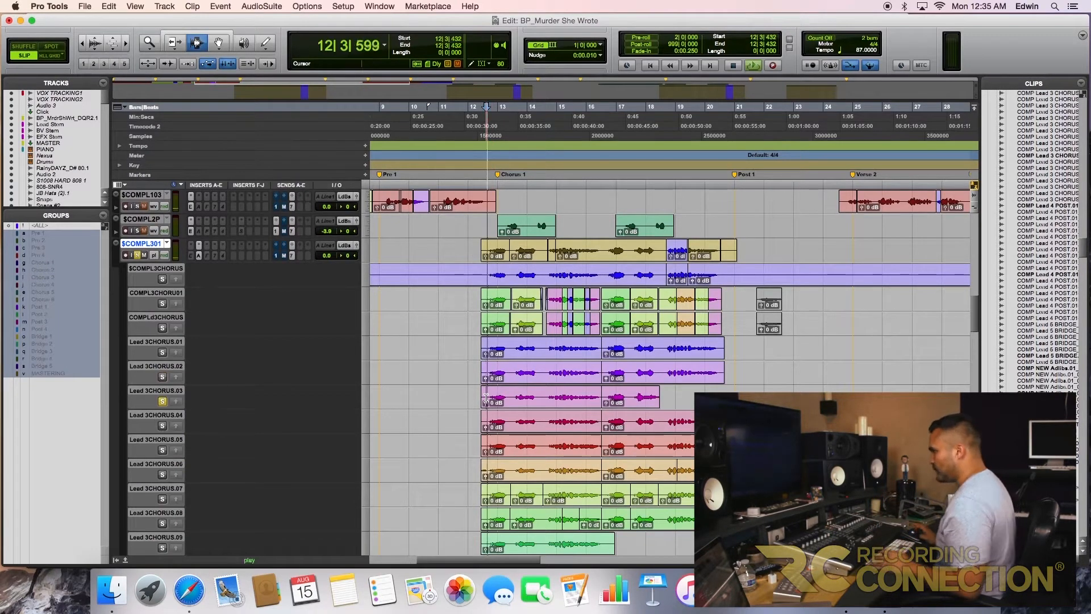
scroll(489, 395, down, 2)
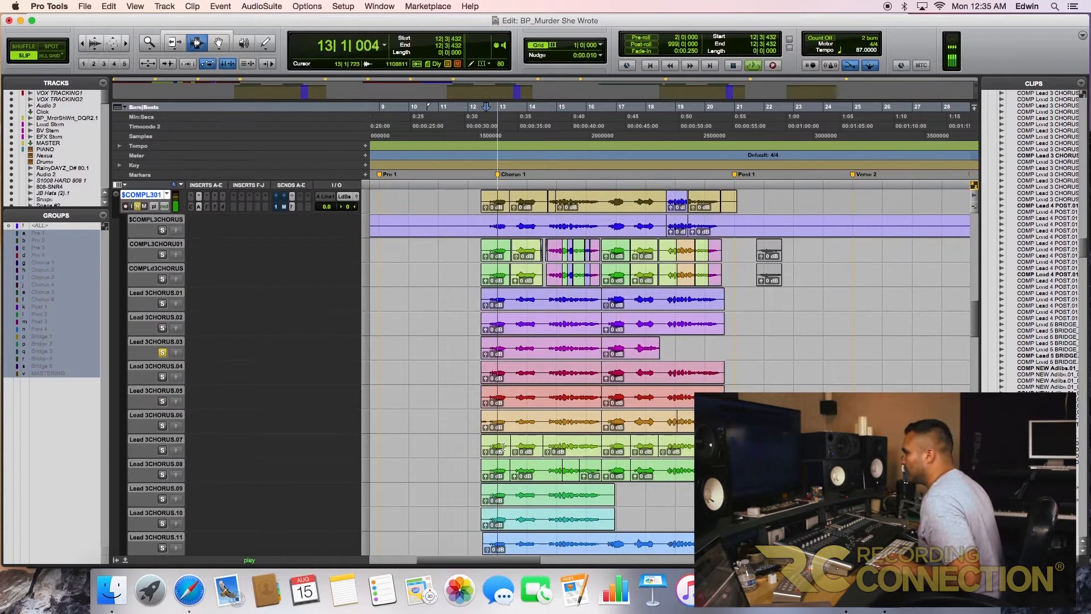
key(space)
Step: Solo the Lead 3CHORUS.04 take and audition its opening phrase
click(488, 372)
key(space)
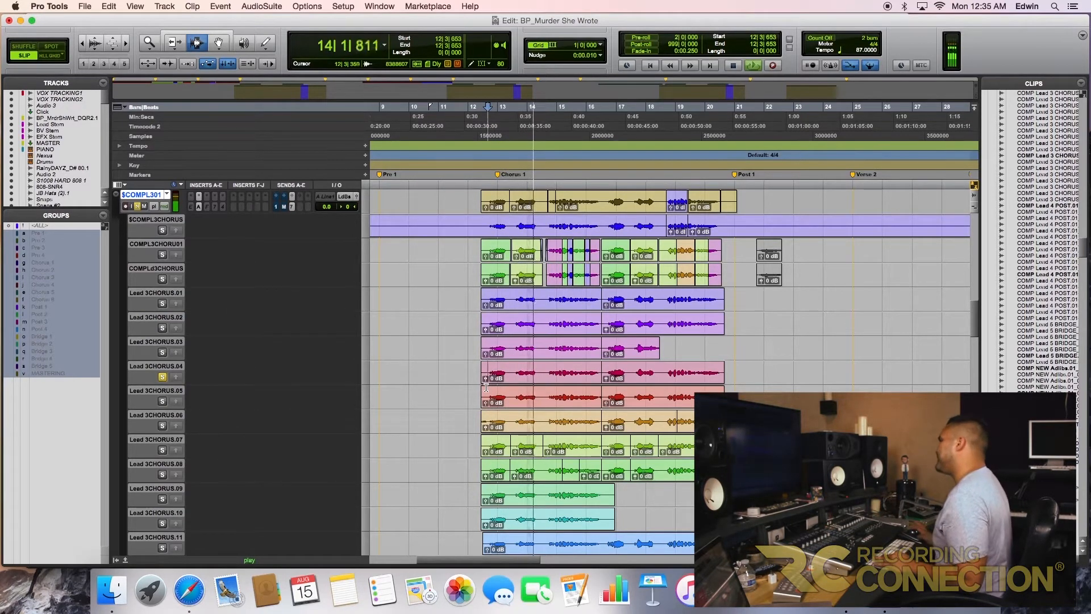
key(space)
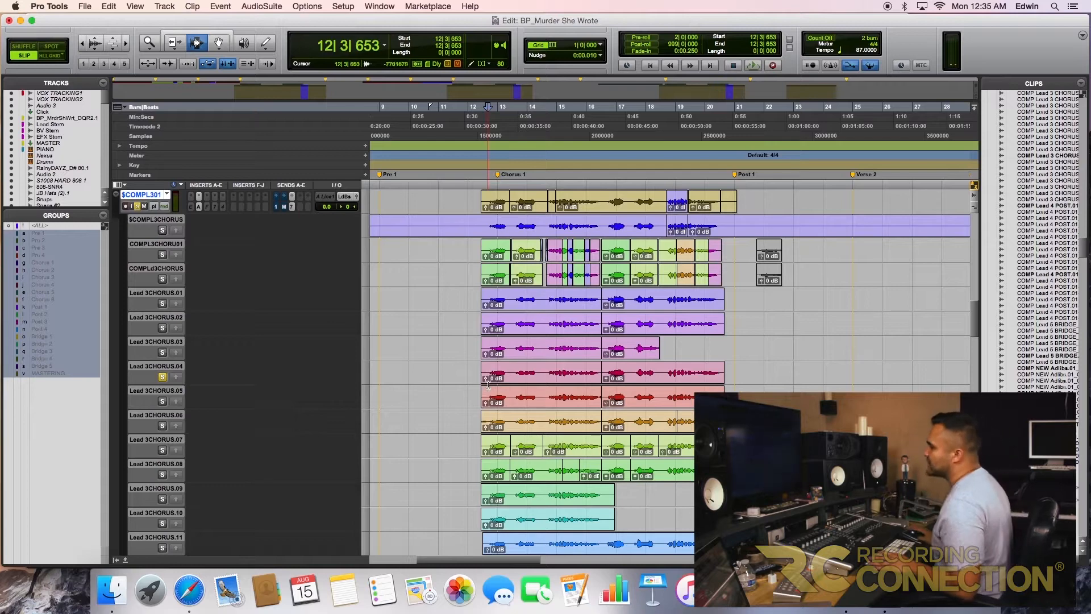
Step: Select the first phrase of the Lead 3CHORUS.04 take around the Chorus 1 marker and separate it into its own clip
drag(490, 378, 507, 378)
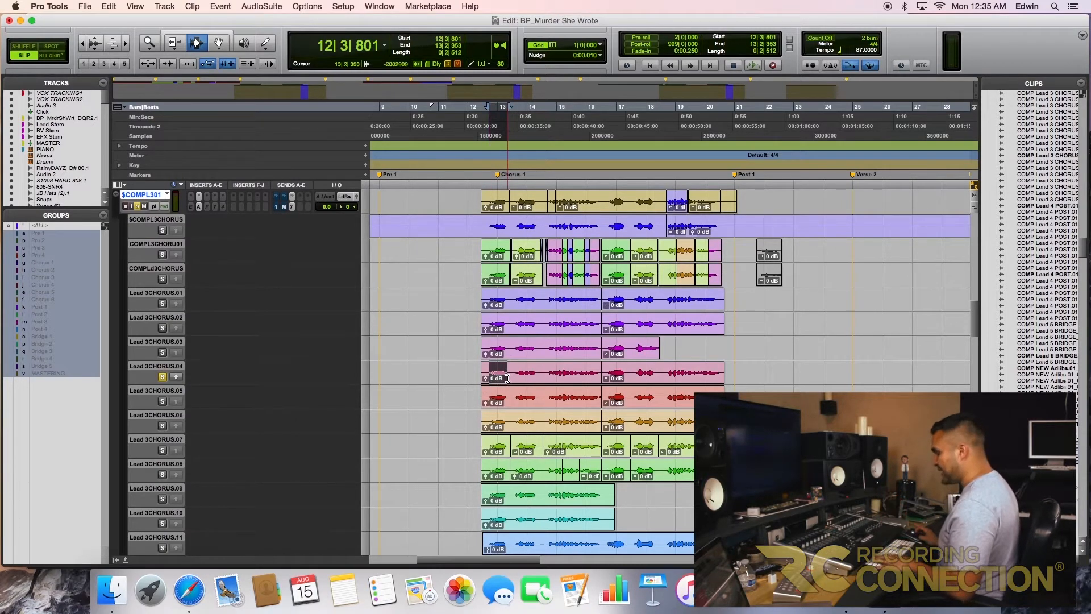
key(t)
key(t)
scroll(628, 417, left, 2)
scroll(627, 417, right, 3)
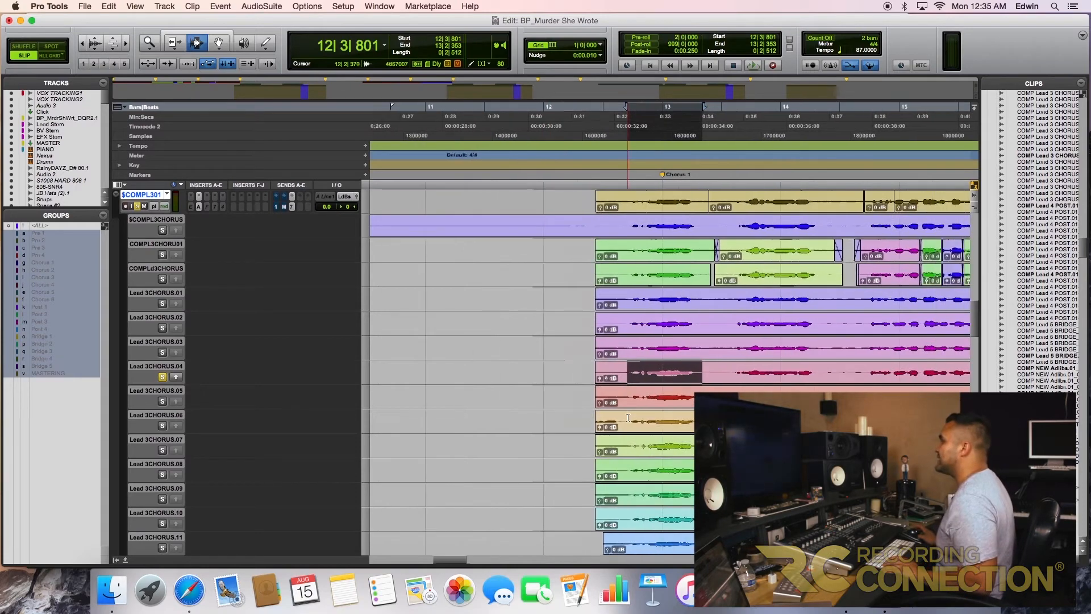
scroll(628, 417, right, 5)
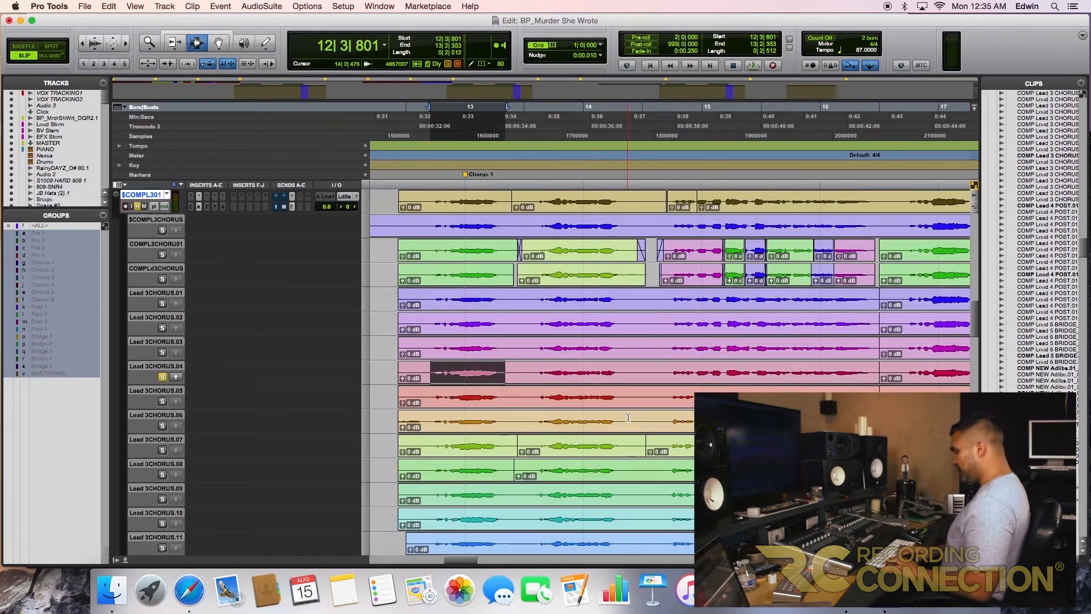
key(super+e)
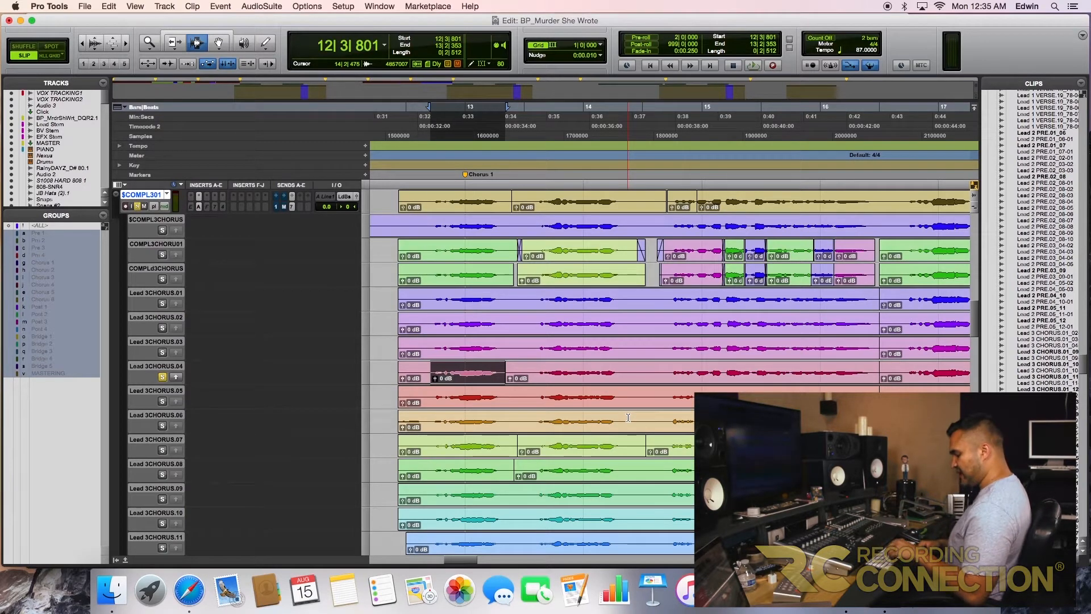
Step: Copy the separated Lead 3CHORUS.04 phrase to the main $COMPL301 playlist, and undo that copy
key(ctrl+alt+v)
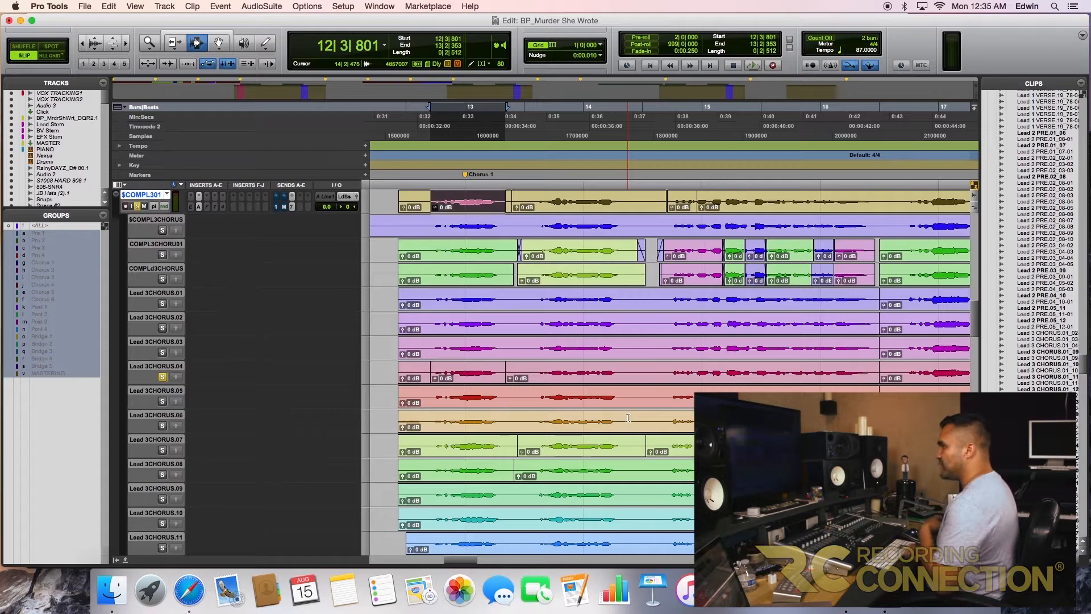
key(super+z)
Step: Solo the Lead 3CHORUS.07 take and audition its first phrase twice from just before the Chorus 1 marker
scroll(628, 417, up, 1)
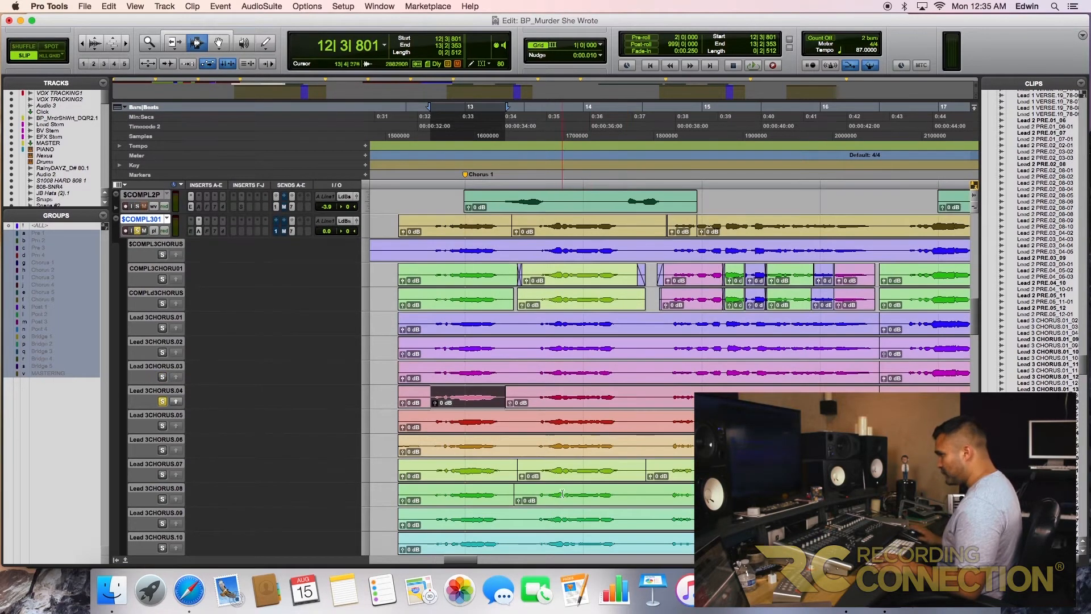
click(414, 466)
click(405, 473)
key(shift+s)
key(space)
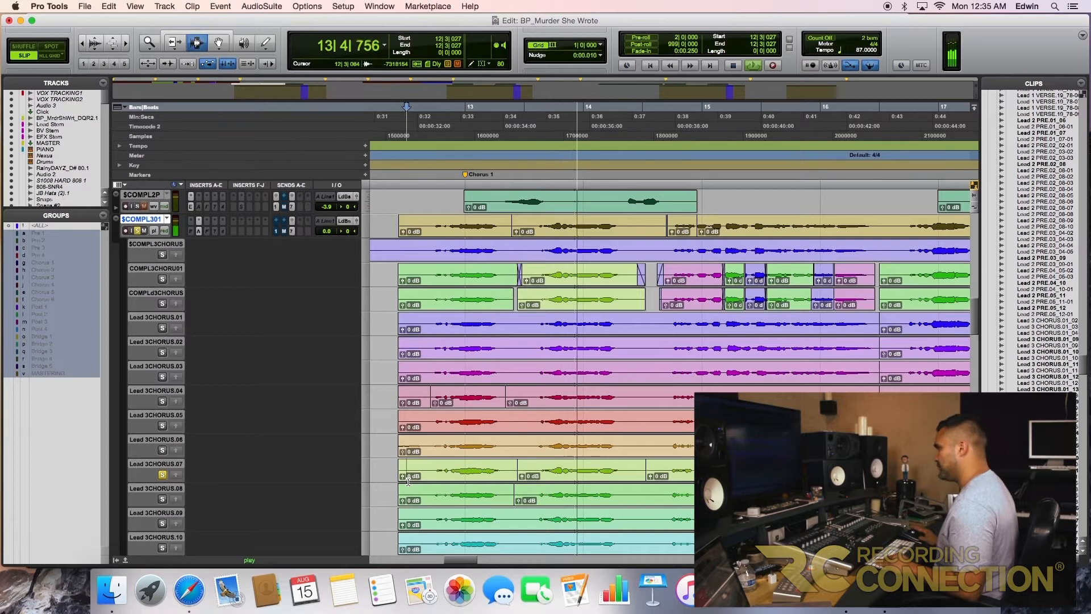
key(space)
key(space)
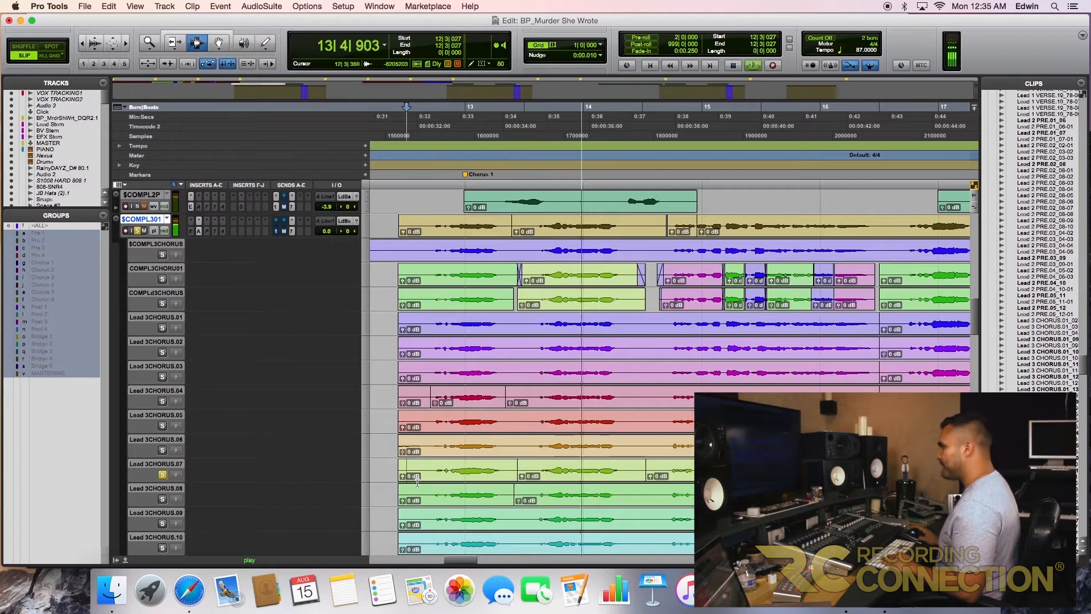
key(space)
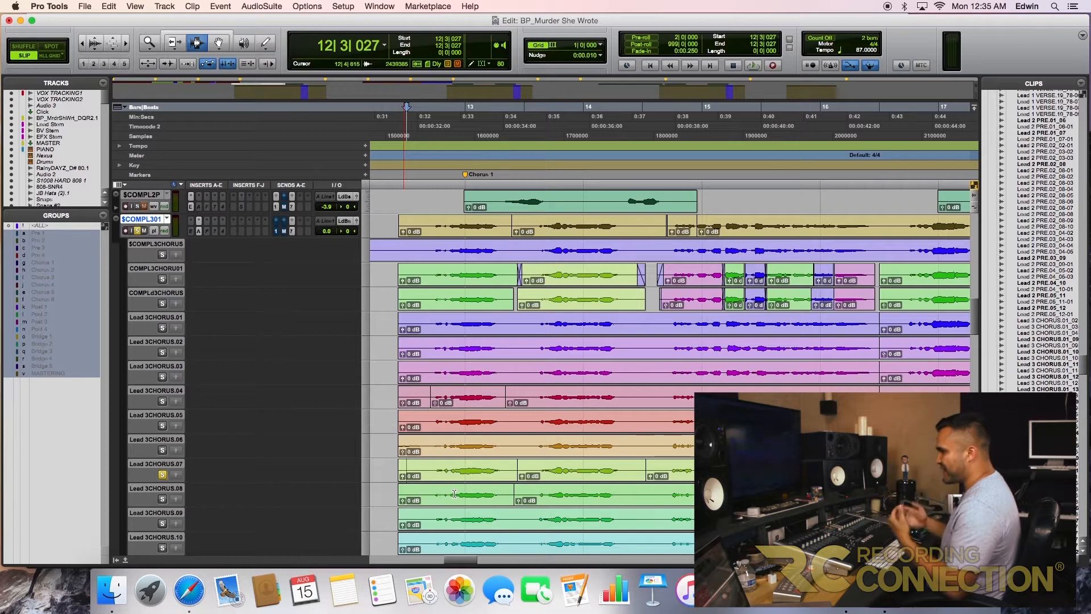
Step: Solo the Lead 3CHORUS.08 take and audition its opening phrase
click(425, 494)
key(shift+s)
key(space)
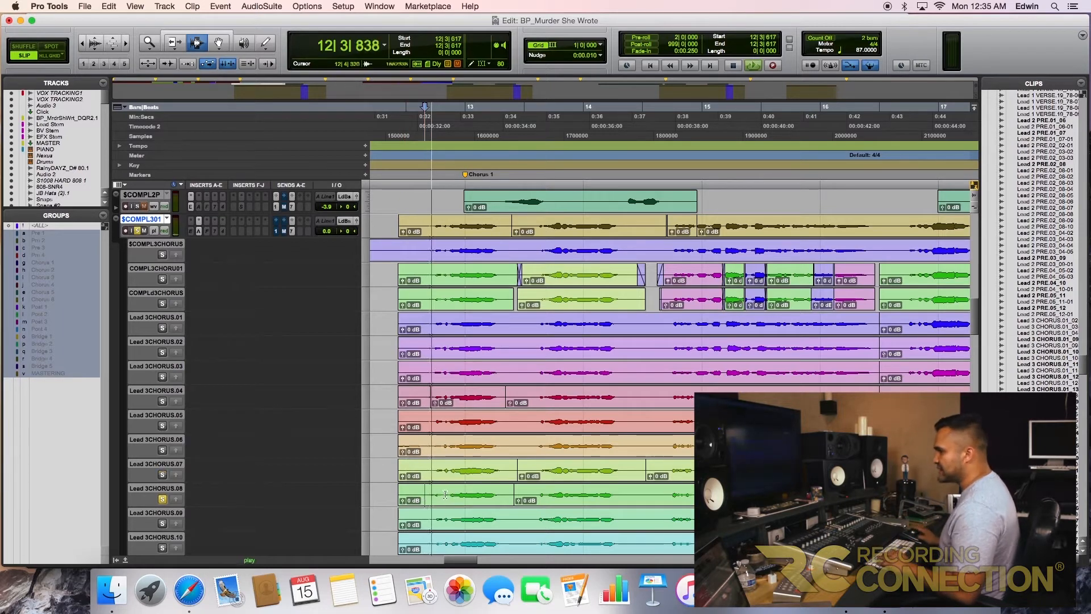
scroll(444, 500, down, 3)
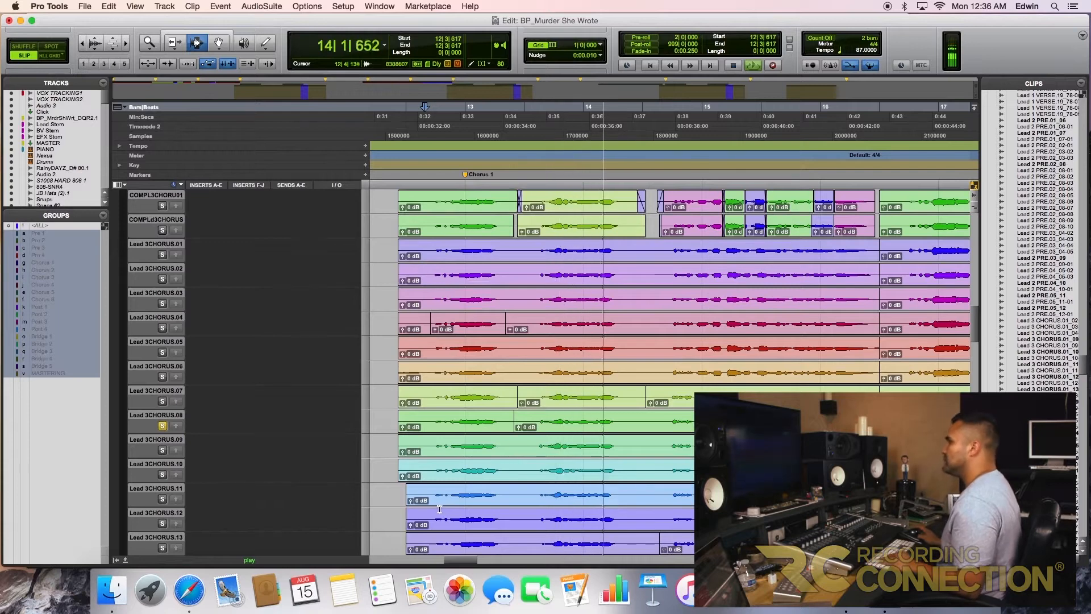
key(space)
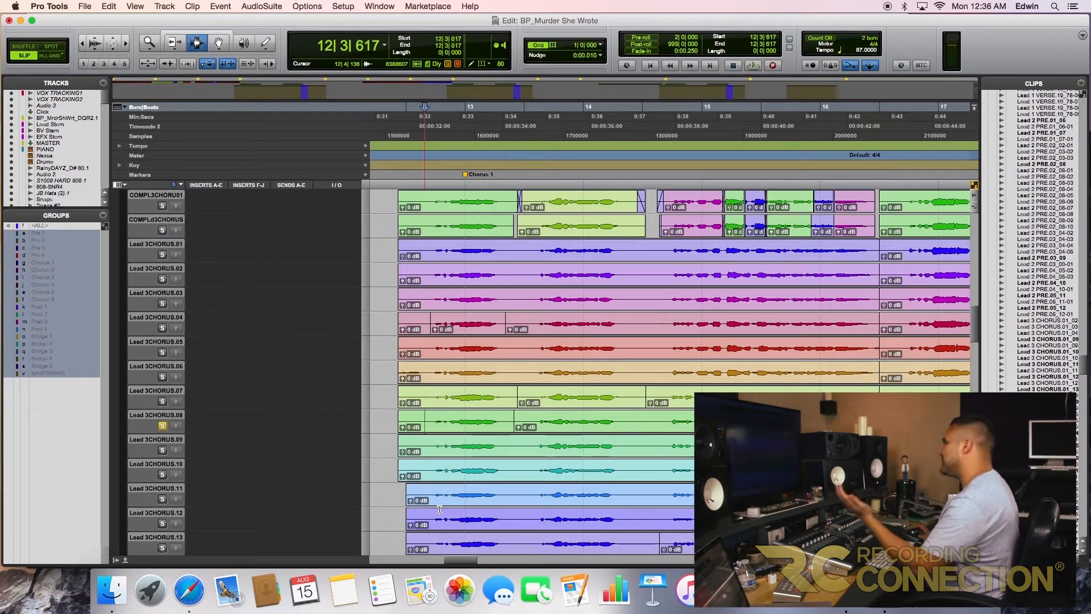
Step: Solo the Lead 3CHORUS.09 take and audition it from its start and from its second phrase
click(413, 443)
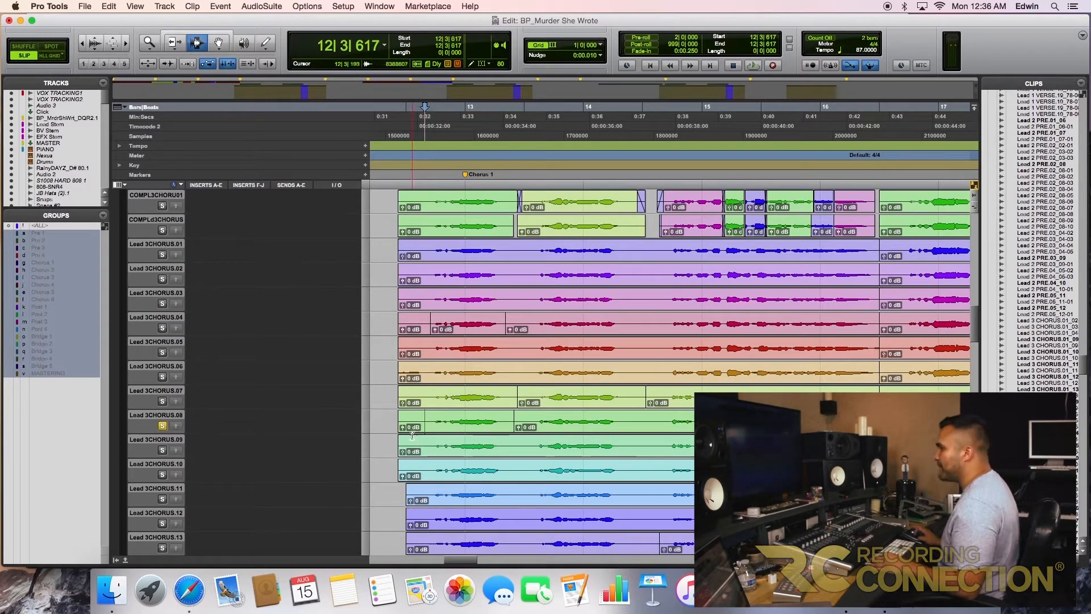
key(shift+s)
key(space)
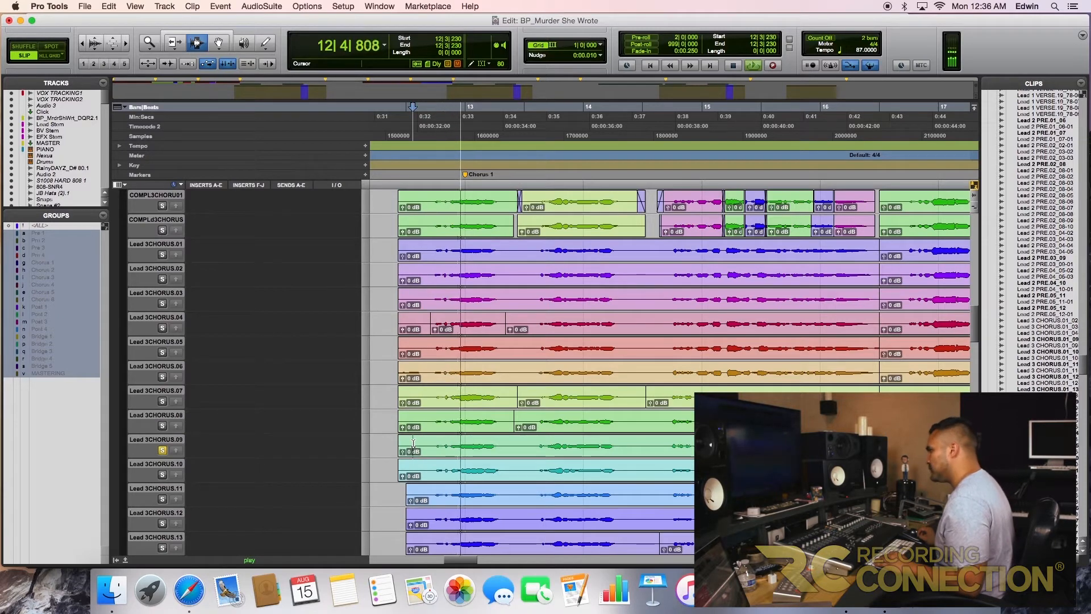
click(413, 444)
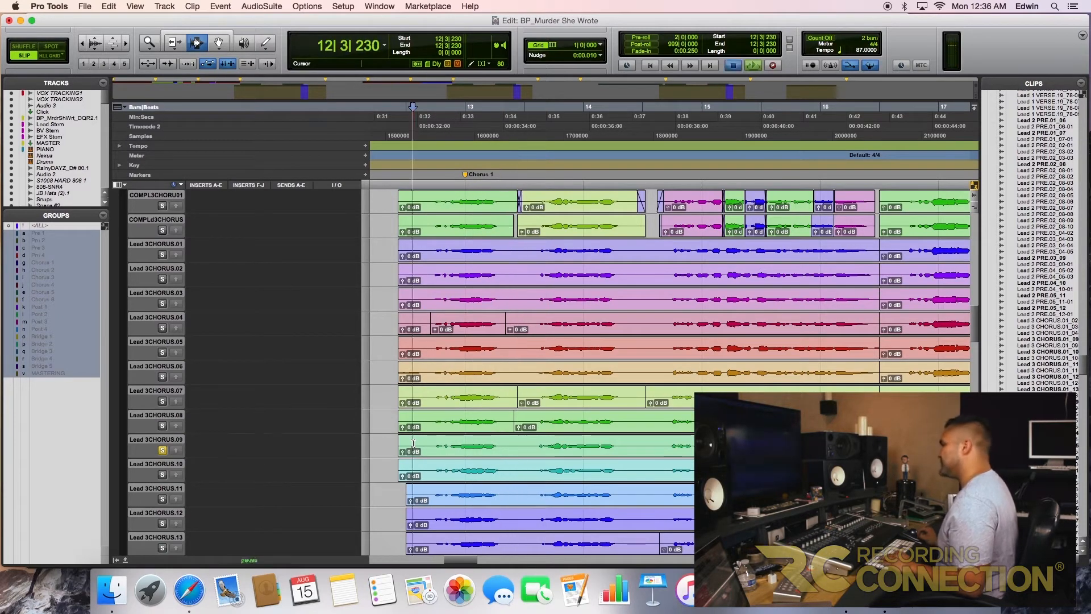
click(529, 445)
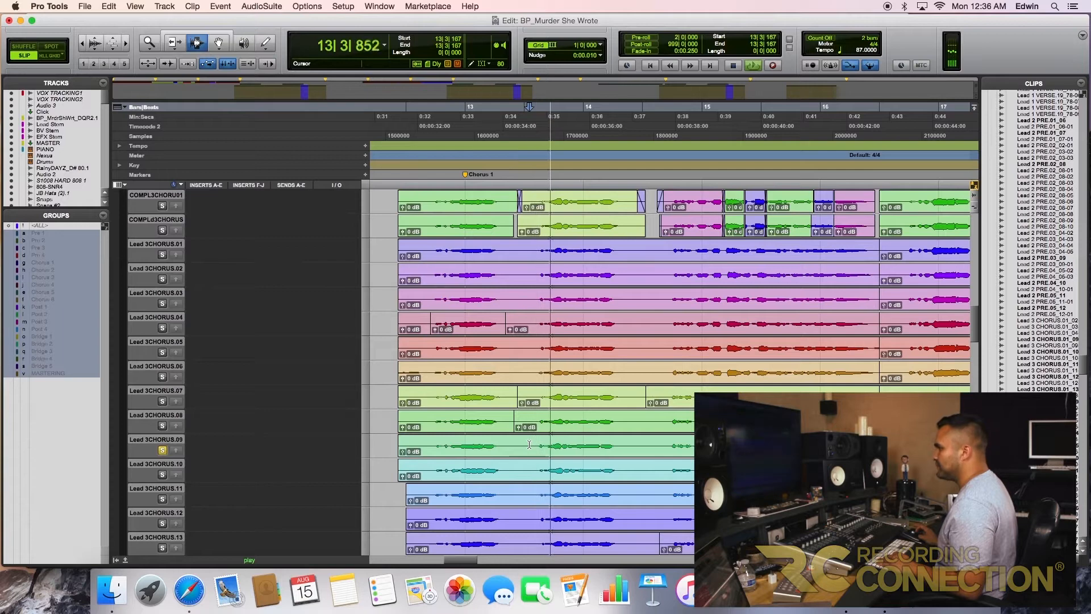
key(space)
Step: Solo the Lead 3CHORUS.10 take and audition it from just before the Chorus 1 marker
click(428, 471)
key(space)
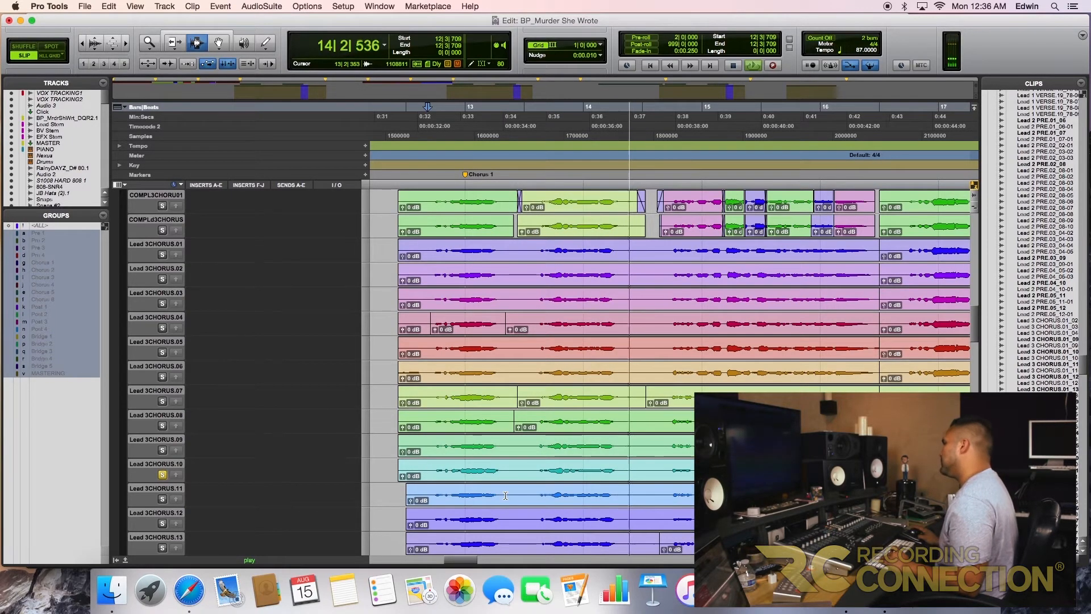
key(space)
Step: Select the first clip of the Lead 3CHORUS.07 take with the Grabber tool and copy it to the main $COMPL301 playlist
scroll(501, 497, up, 6)
scroll(505, 495, down, 3)
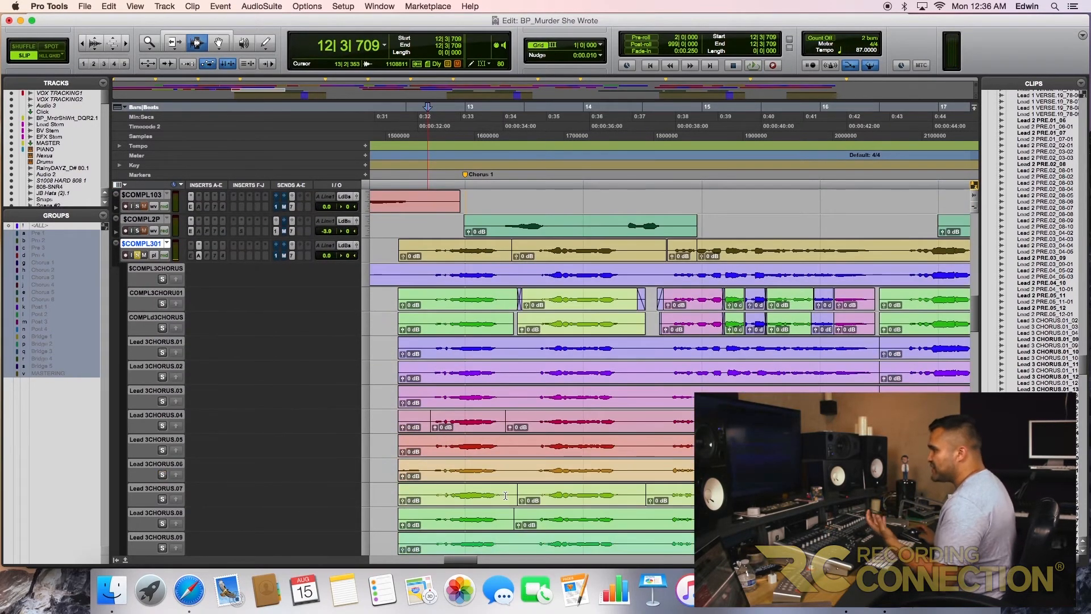
scroll(506, 495, down, 3)
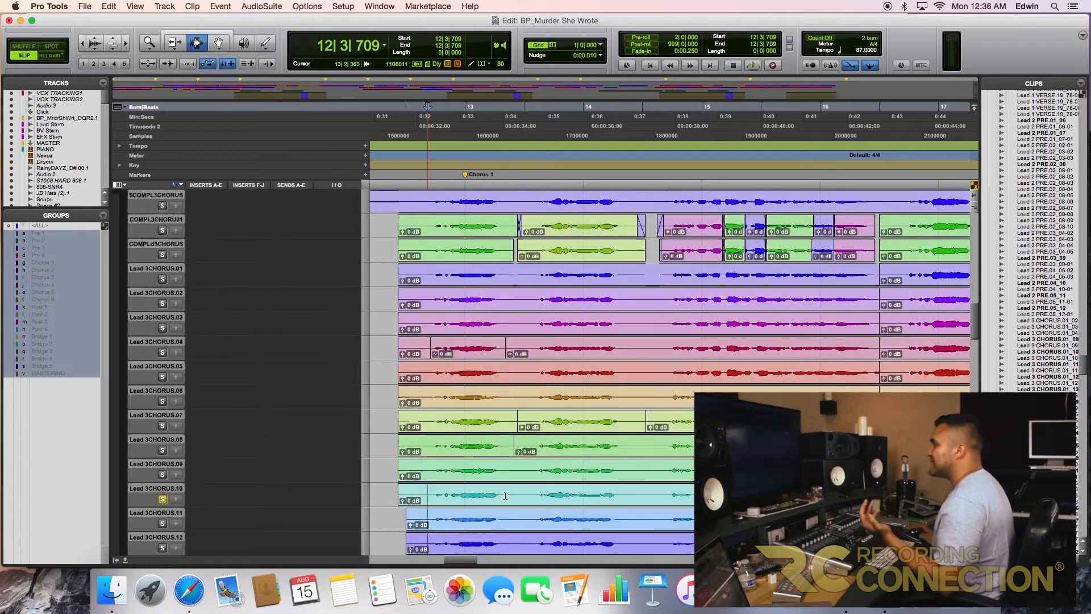
key(F8)
click(470, 427)
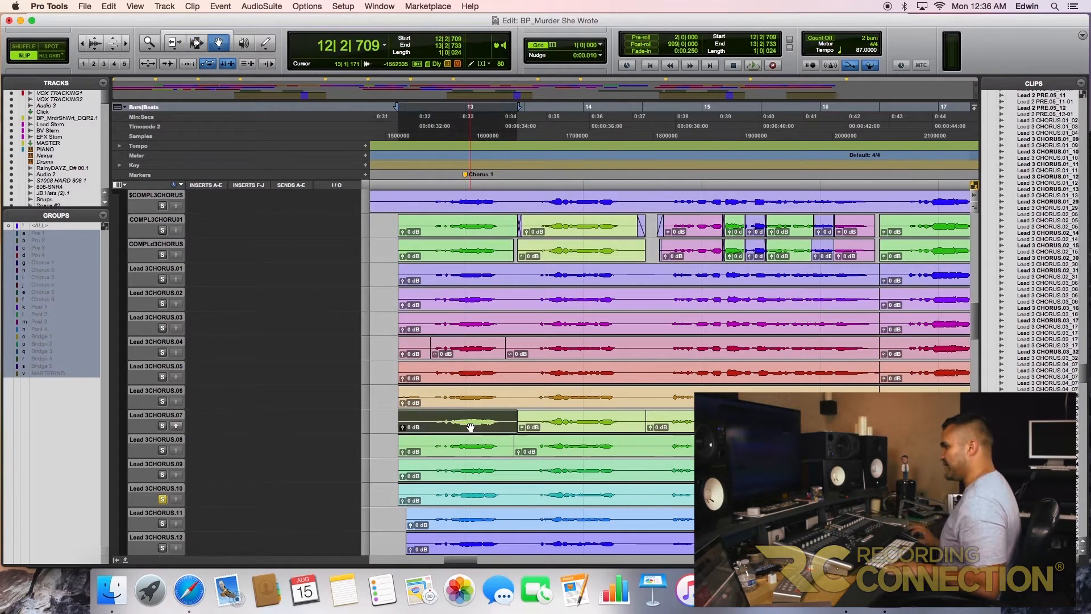
key(ctrl+alt+v)
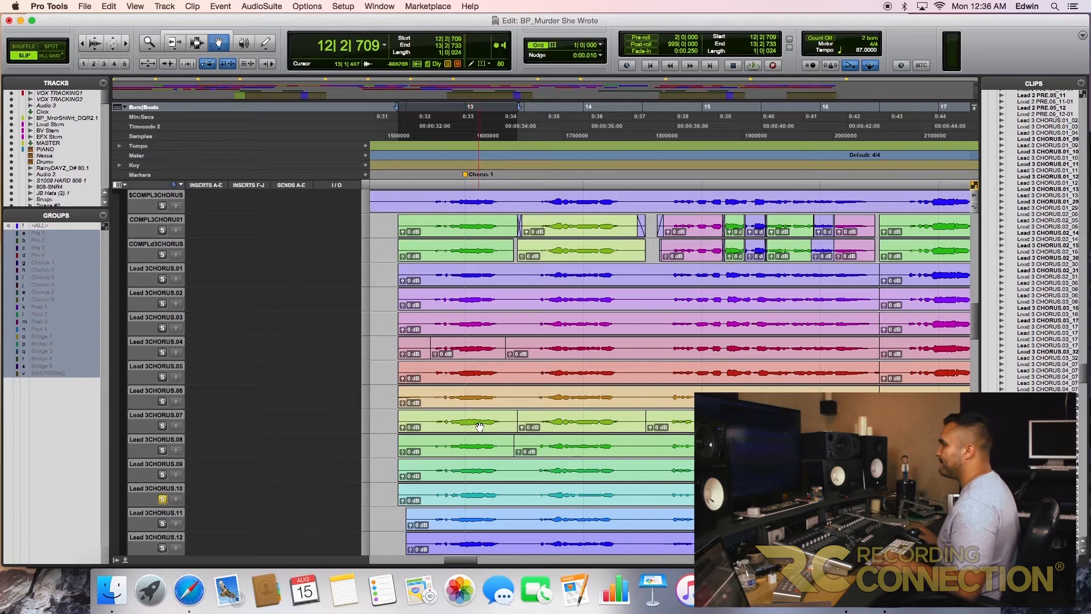
Step: Select the second clip of the Lead 3CHORUS.07 take and copy it to the main $COMPL301 playlist
scroll(474, 429, up, 5)
scroll(474, 436, down, 4)
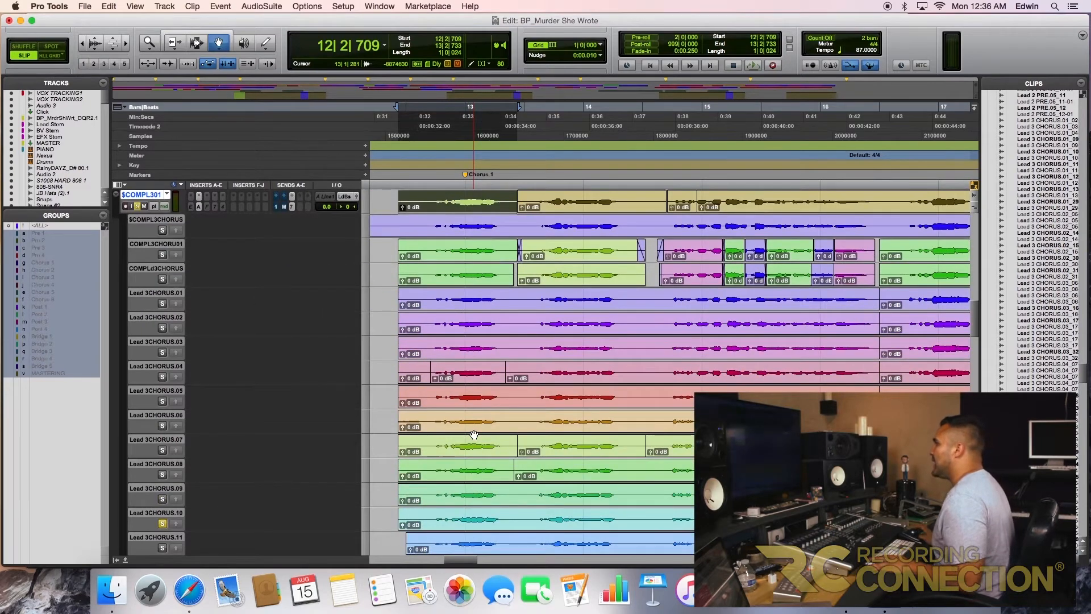
scroll(528, 450, up, 2)
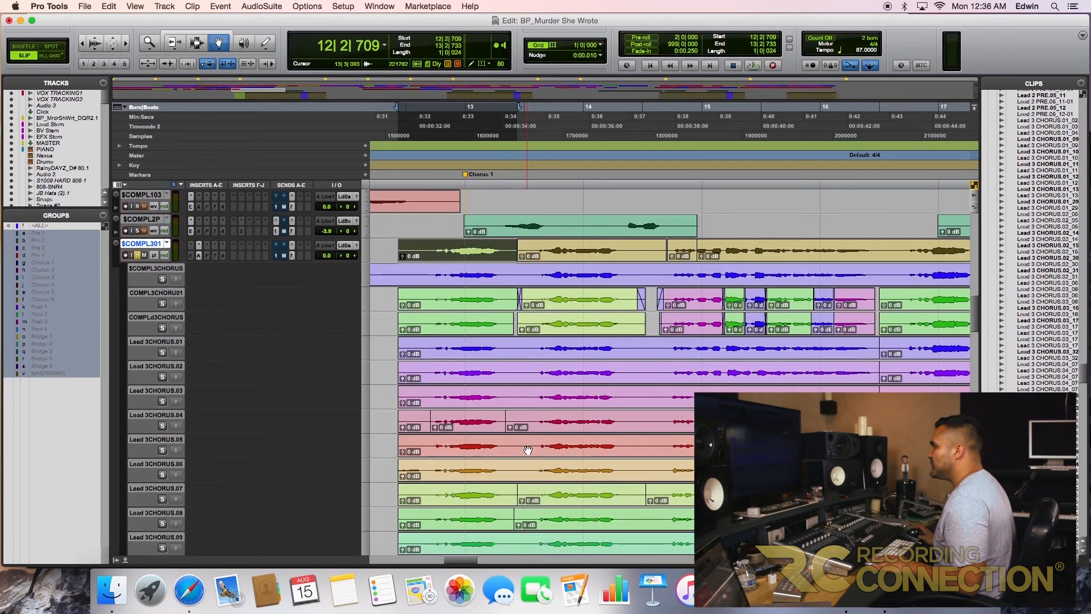
scroll(529, 450, down, 6)
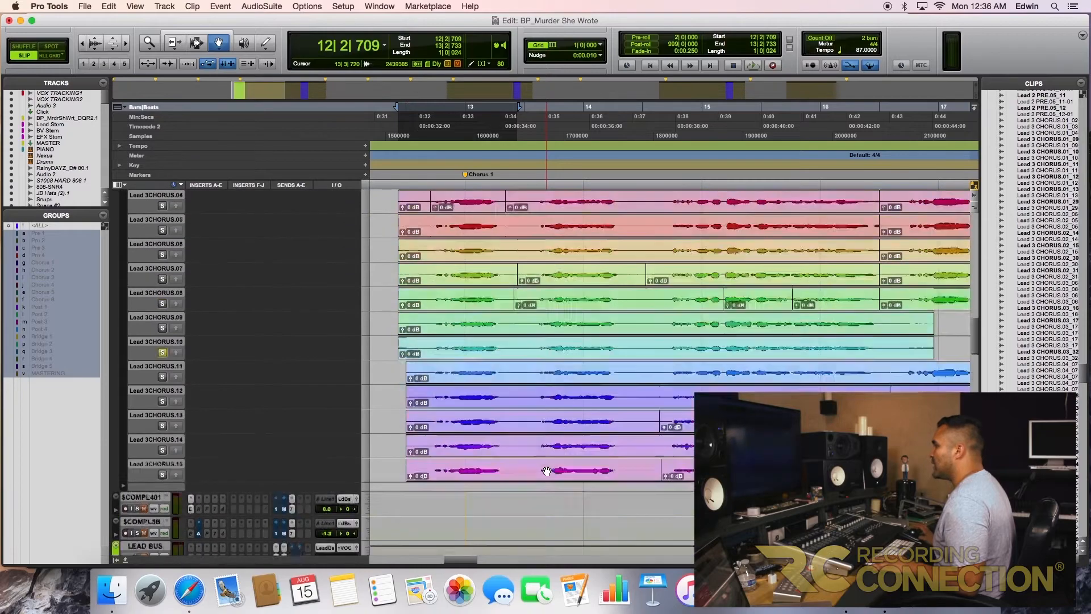
click(568, 344)
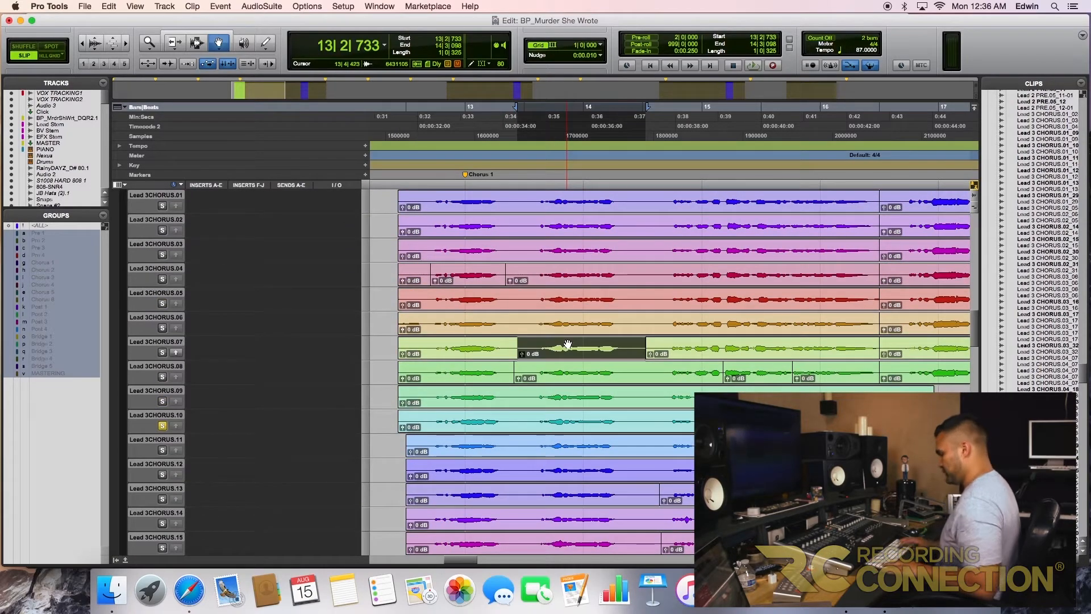
scroll(568, 347, up, 6)
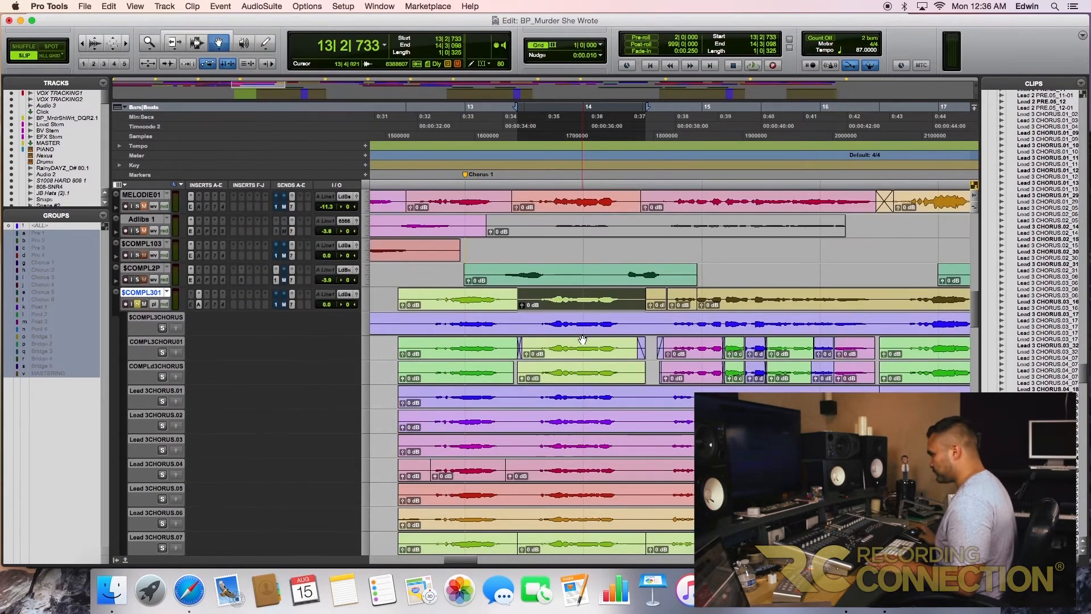
Step: Solo the COMPL3CHORU01 playlist and audition it from the gap before its third phrase, at 14|3|141
scroll(626, 381, right, 3)
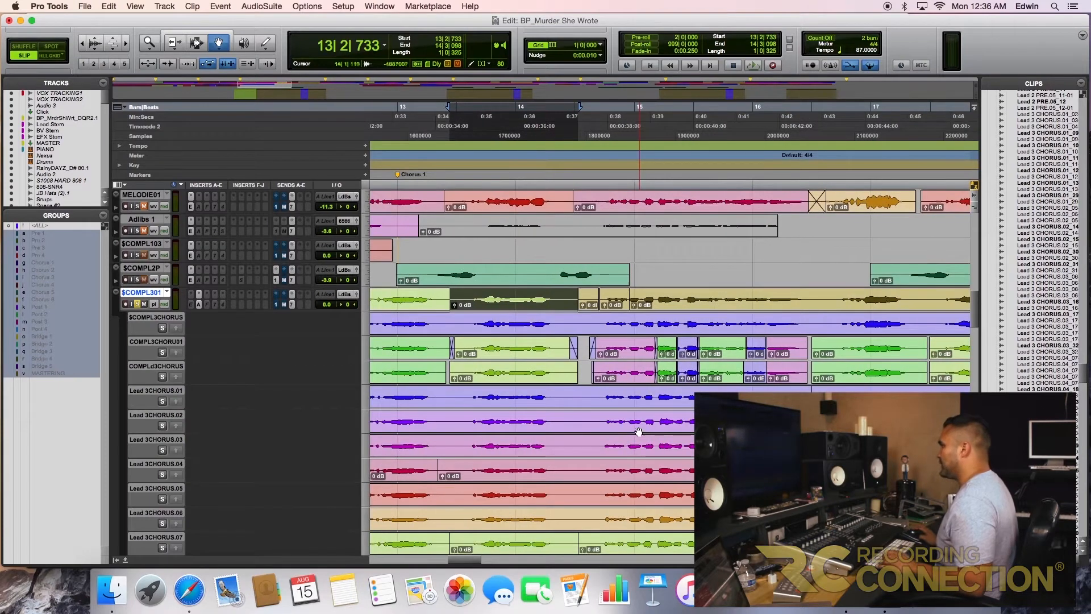
click(615, 354)
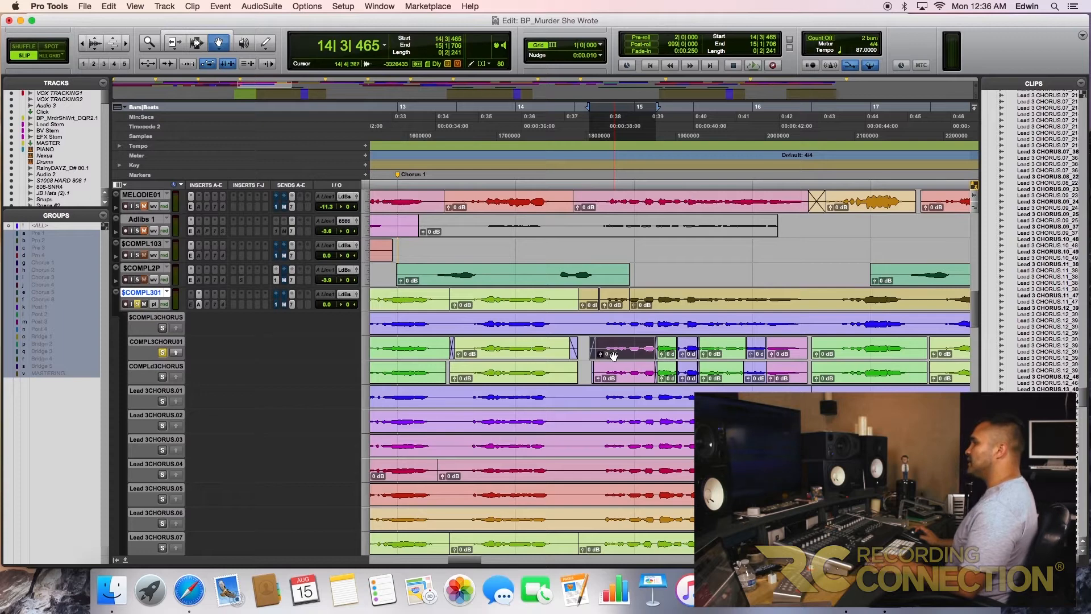
key(F7)
click(579, 348)
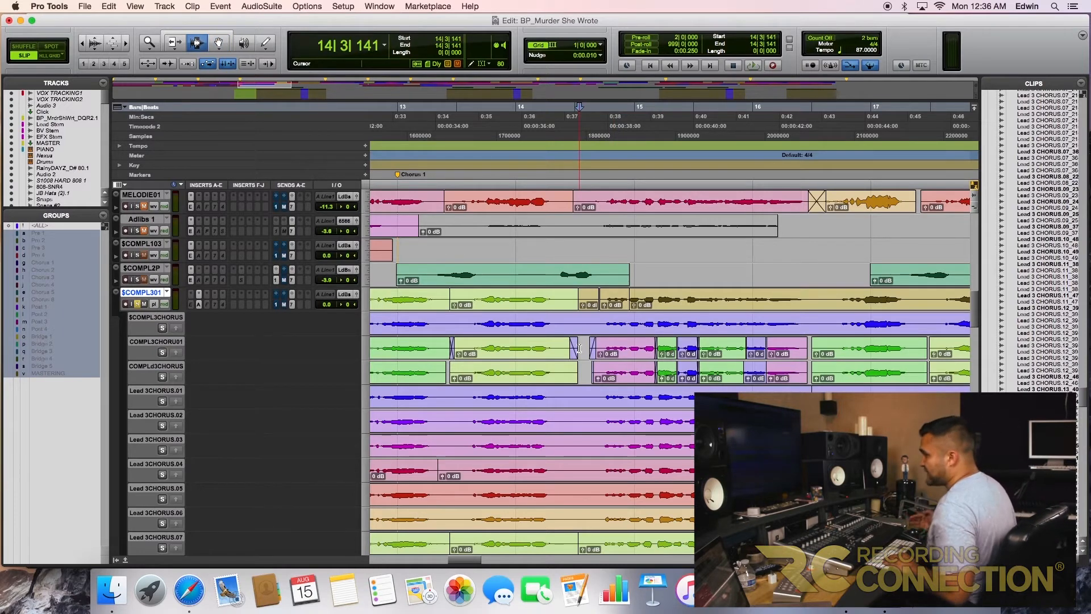
key(space)
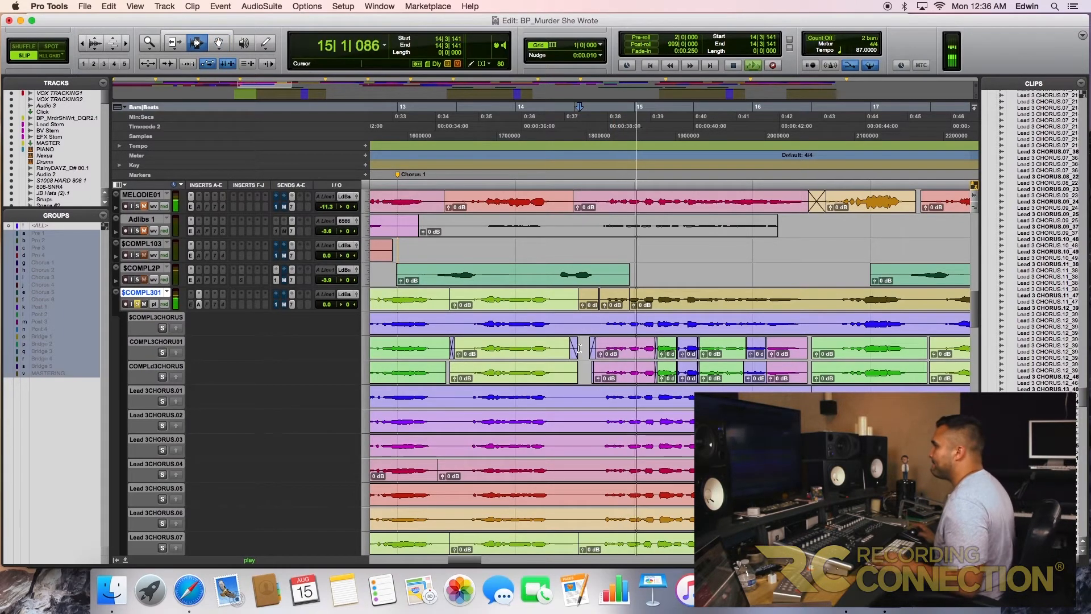
key(shift+s)
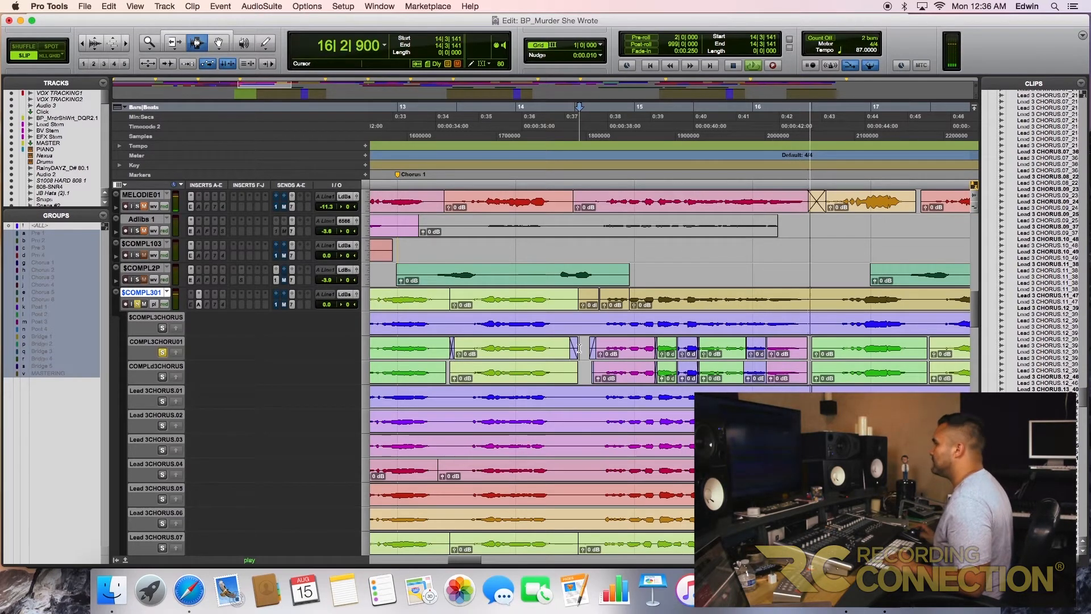
key(space)
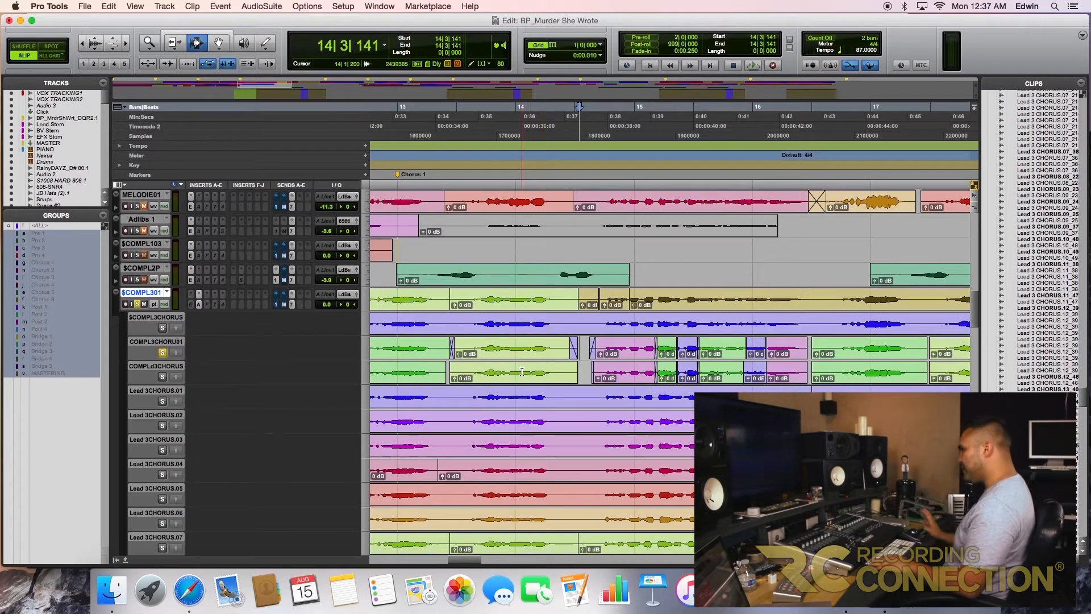
Step: Select the full Chorus 1 comp on the COMPL3CHORU01 playlist and copy it to the main $COMPL301 playlist
key(r)
key(r)
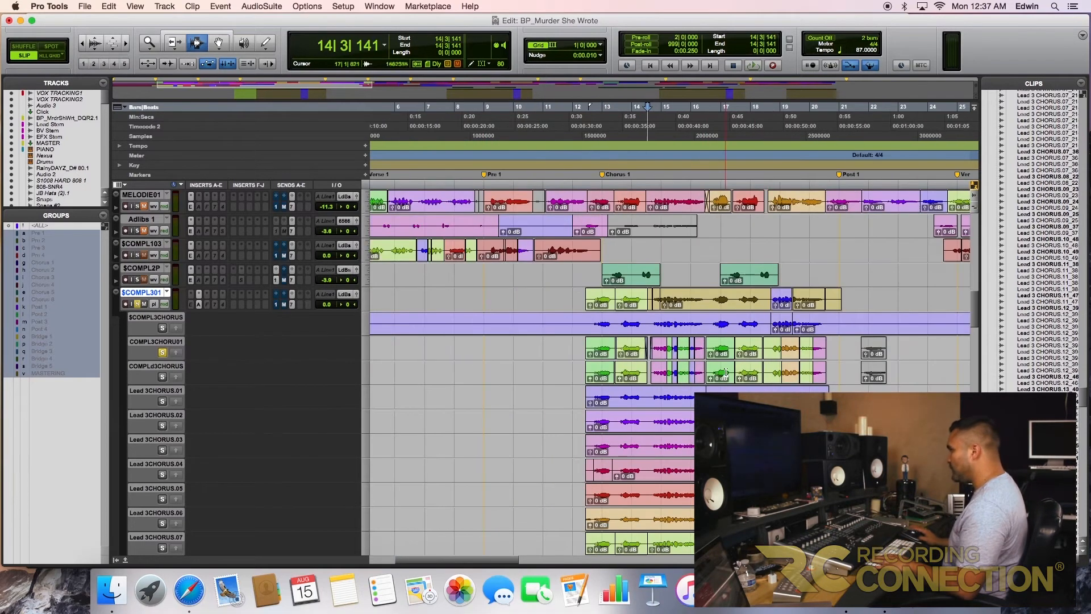
drag(849, 358, 562, 349)
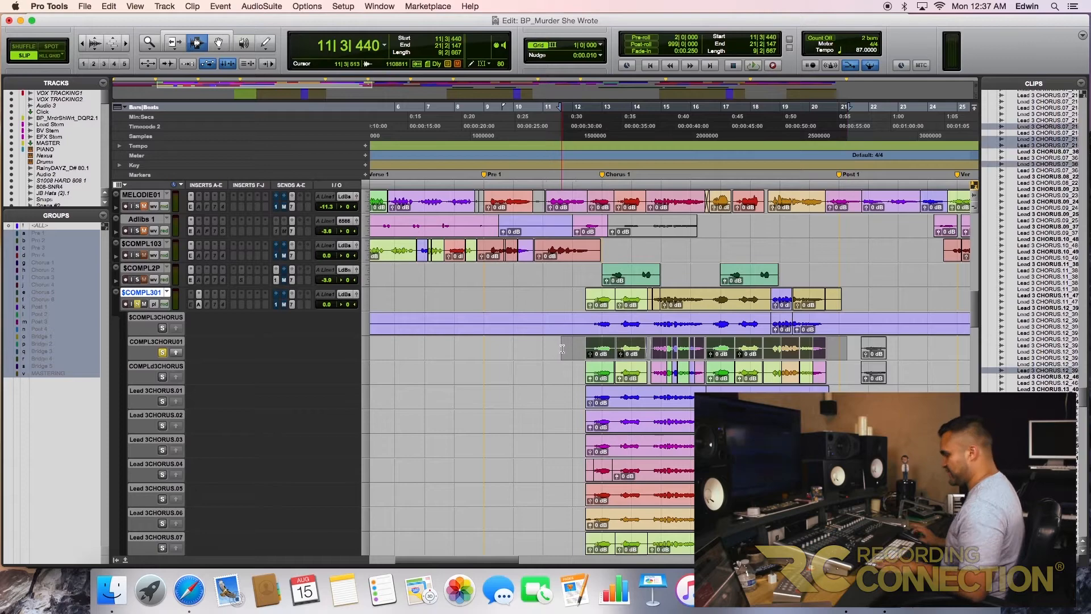
key(ctrl+alt+v)
Step: Inspect the edits around 15|1|193 on $COMPL301, and audition the comp from 12|2|434
click(667, 317)
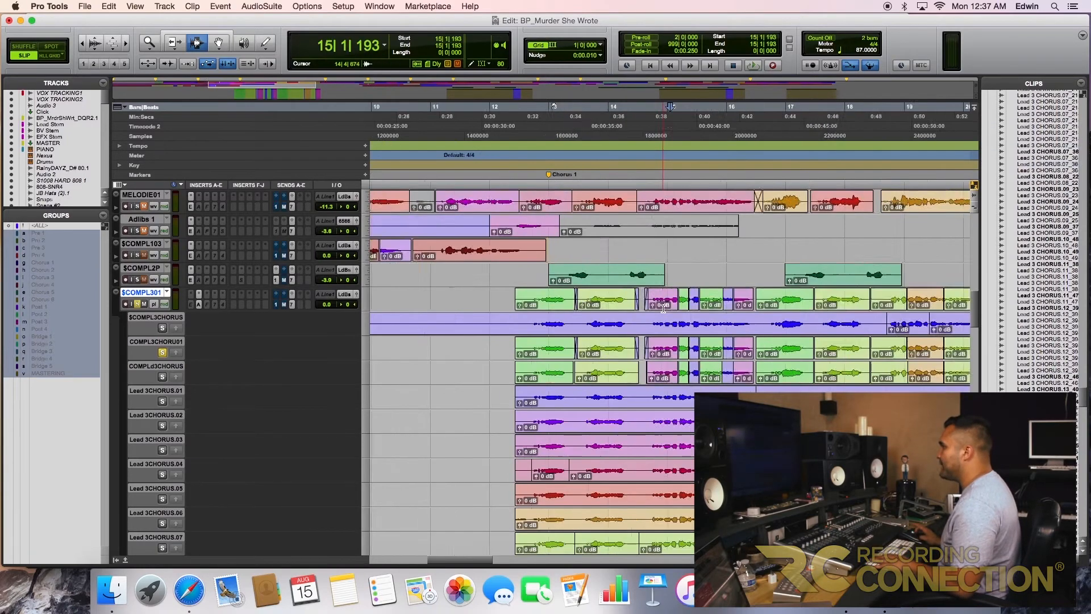
key(t)
key(t)
key(t)
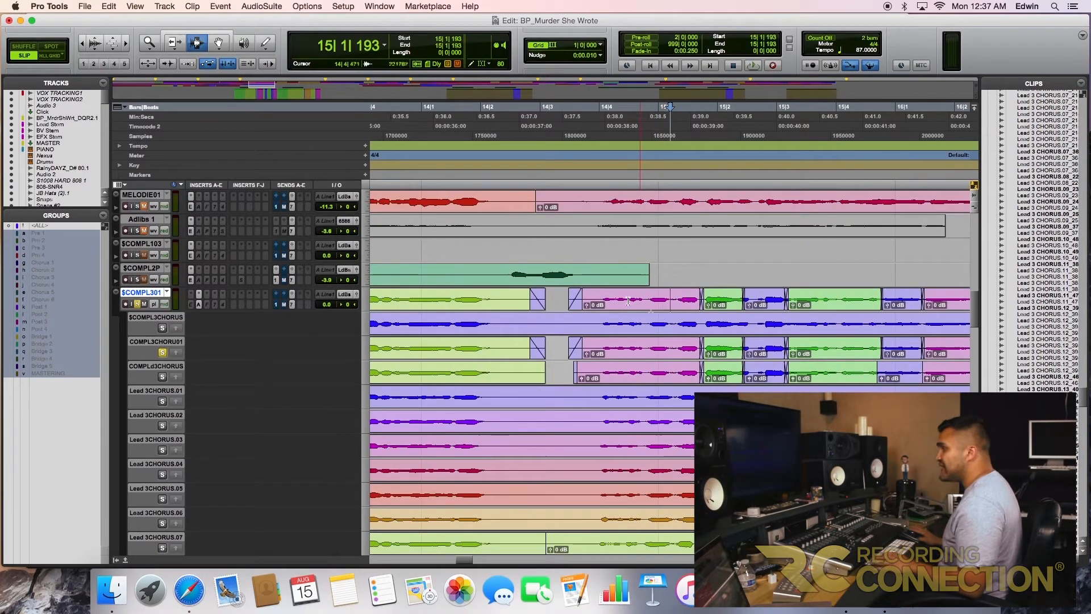
key(r)
key(r)
click(511, 300)
key(space)
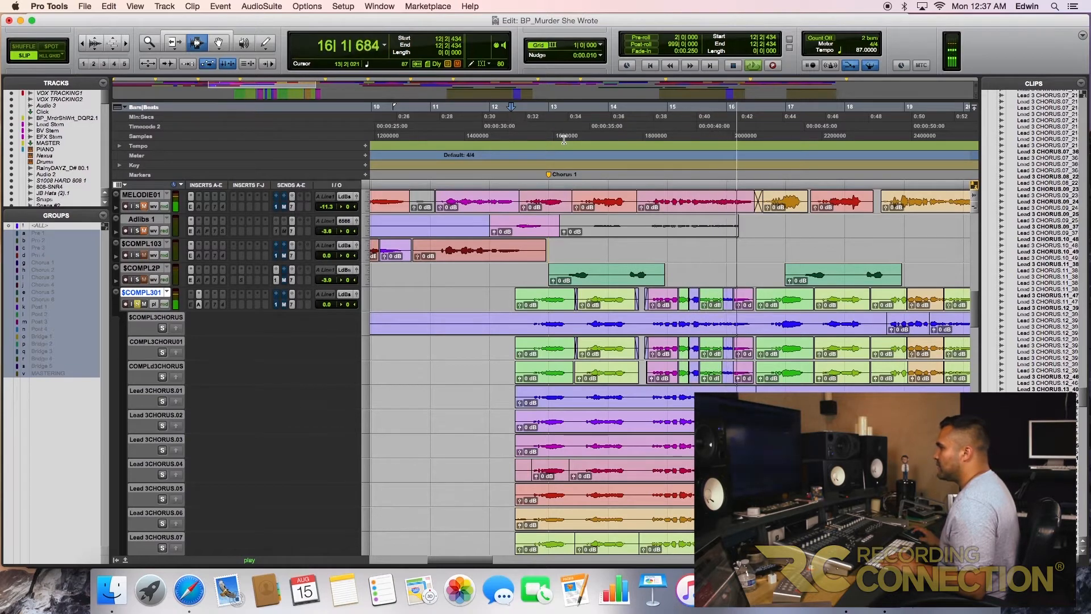
key(space)
Step: Set the nudge value to 100 samples and nudge the first two $COMPL301 chorus clips later to start at 12|2|727
click(601, 57)
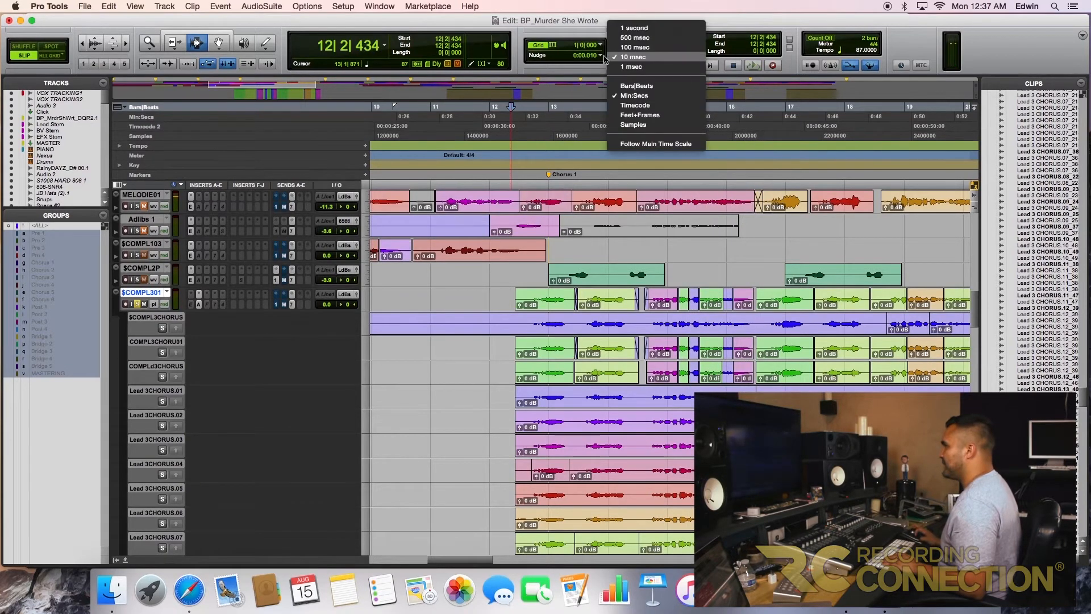
click(633, 125)
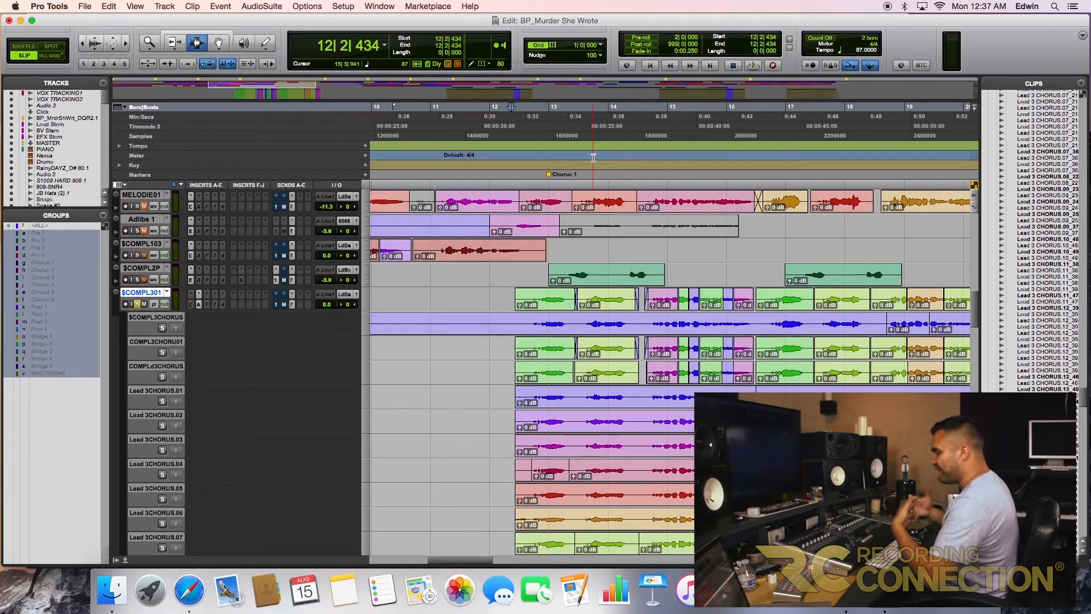
key(F8)
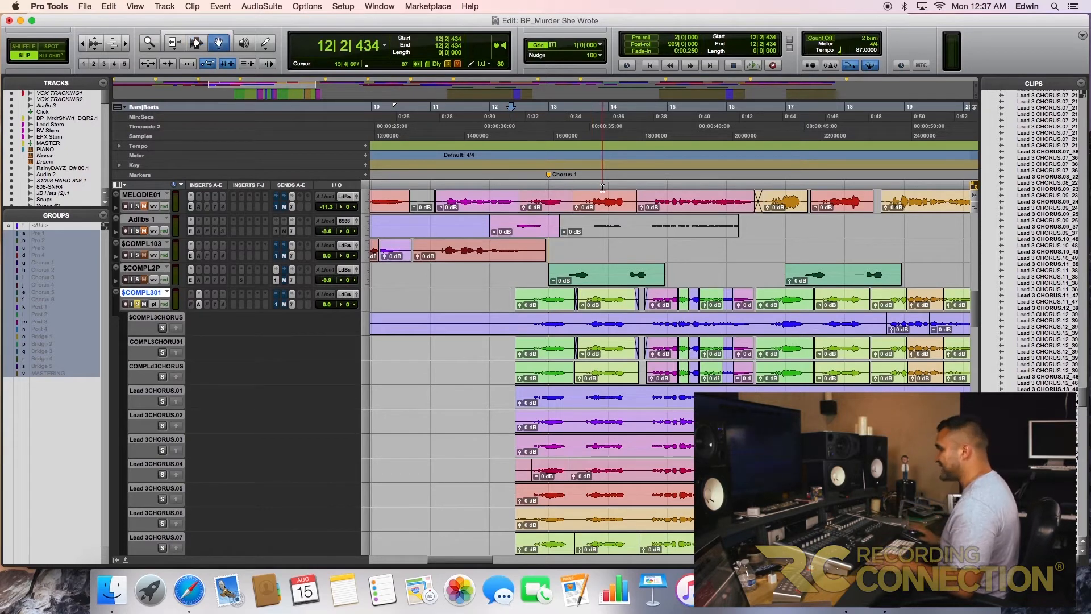
click(544, 306)
shift+click(610, 296)
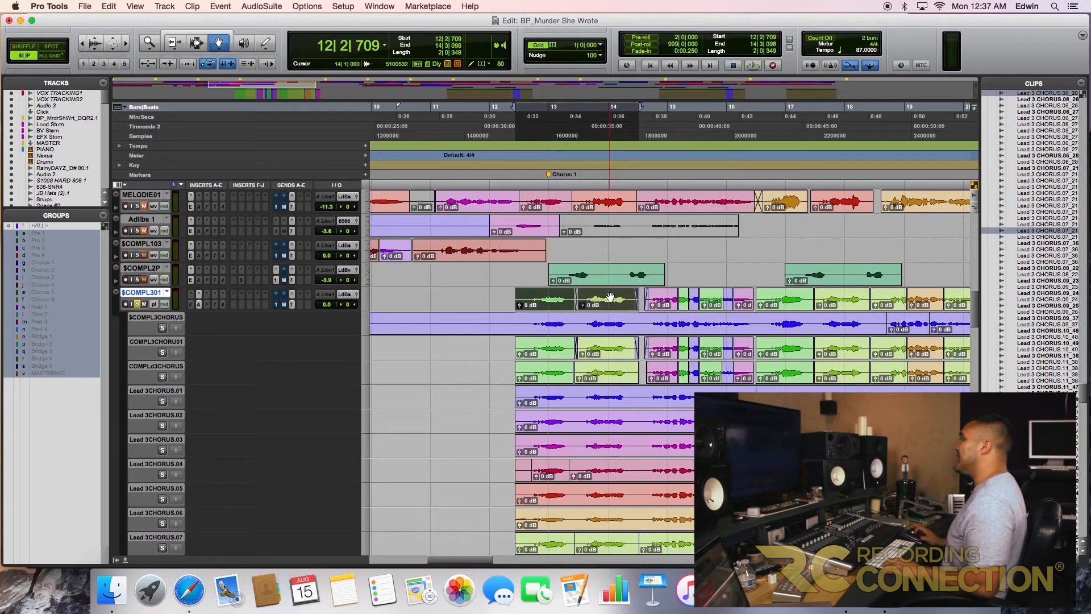
key(t)
key(t)
key(t)
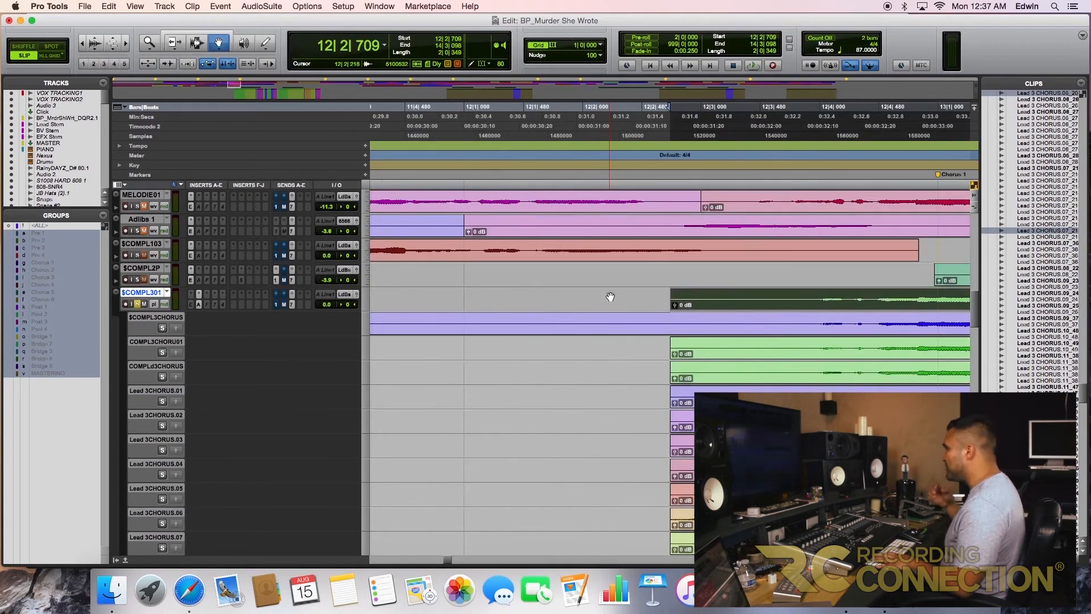
key(r)
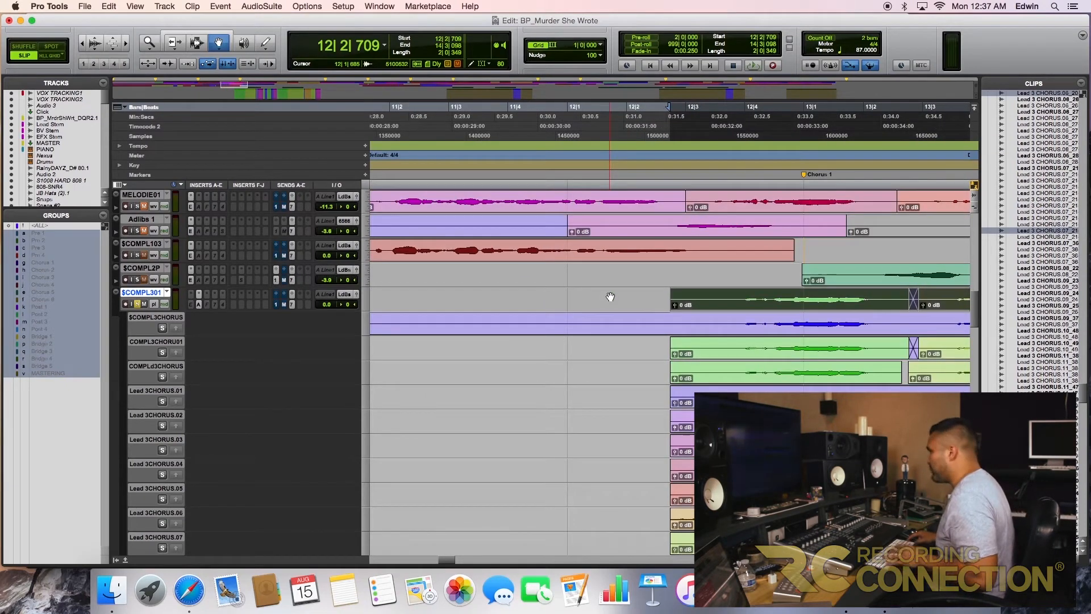
key(plus)
key(plus)
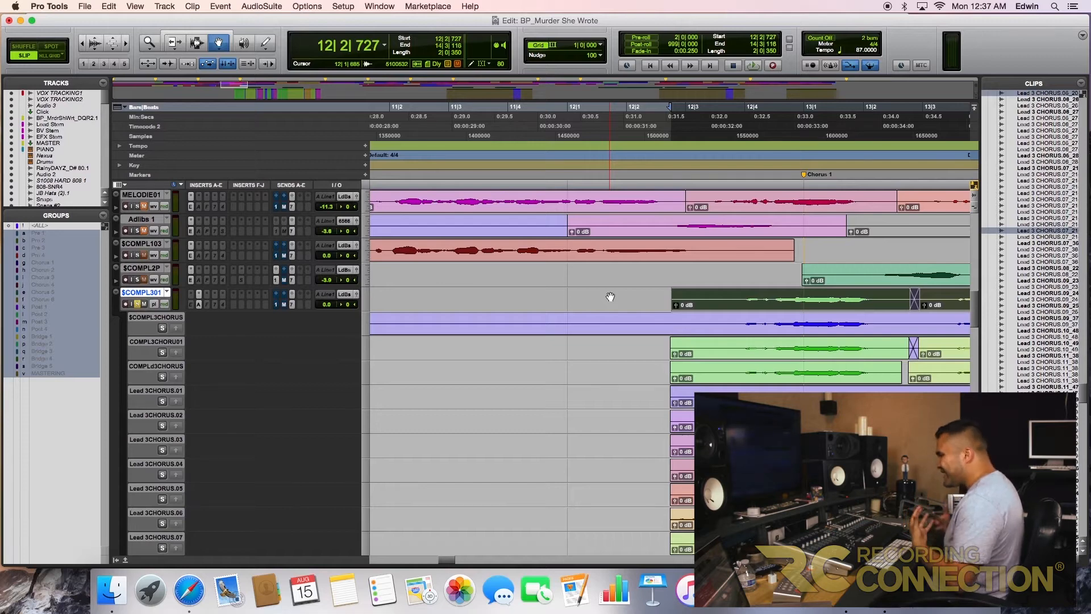
Step: Audition the $COMPL301 comp from just before its first clip, at 12|1|510
key(r)
key(r)
key(r)
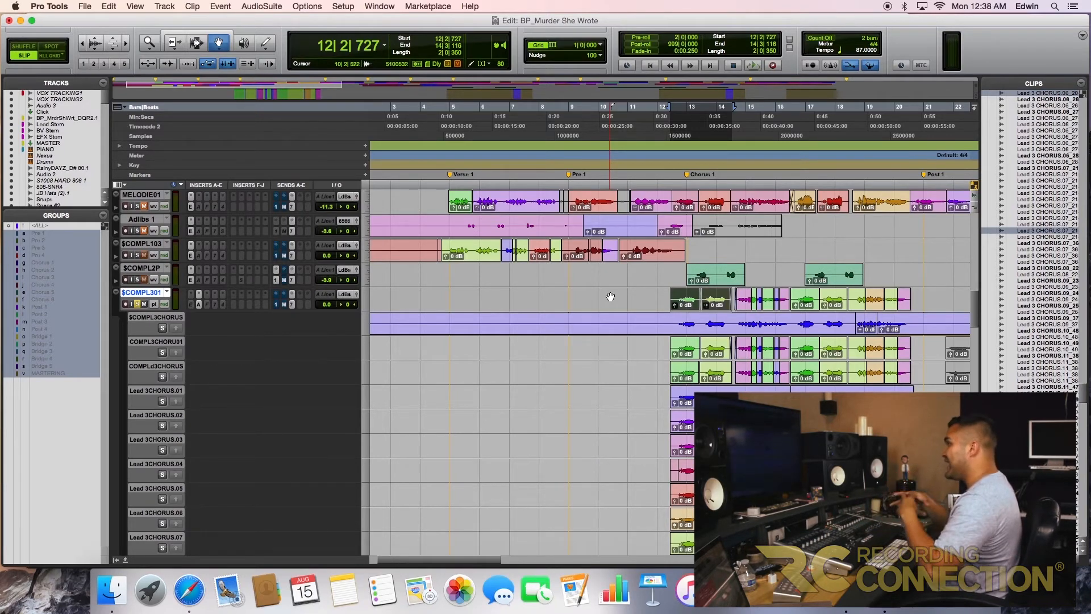
key(F7)
click(661, 299)
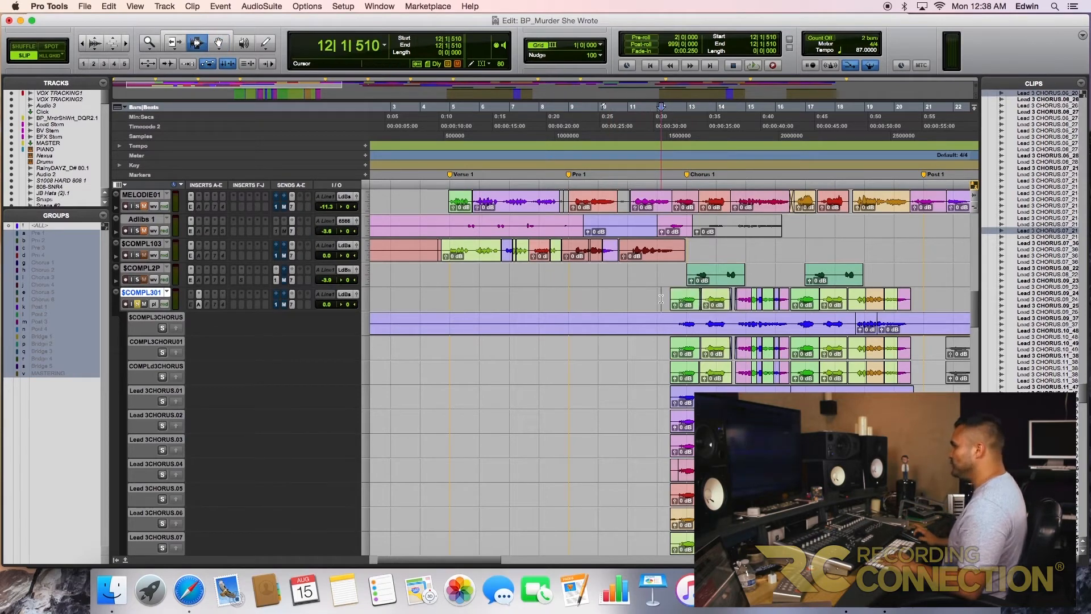
key(space)
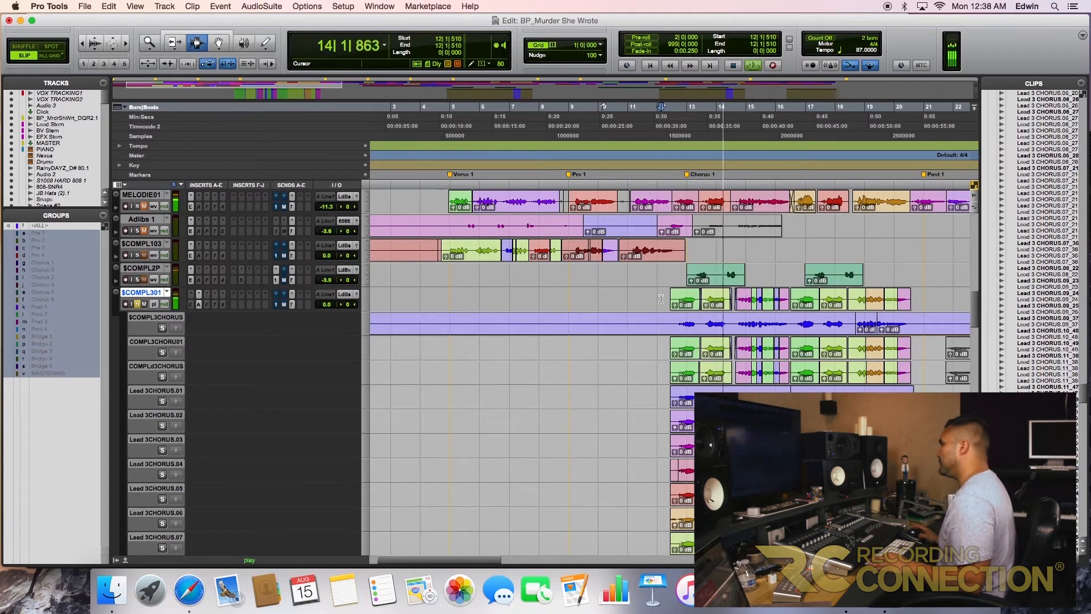
Step: Select the third-phrase clips on $COMPL301, from 14|3|465 to 16|2|828, and nudge them slightly later
key(F8)
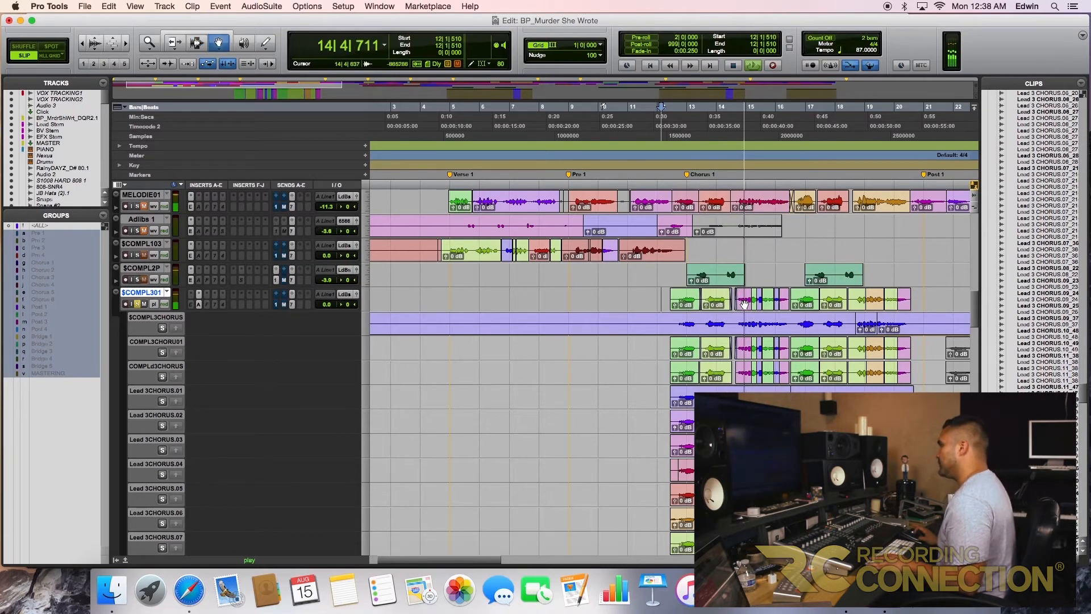
click(744, 303)
shift+click(788, 302)
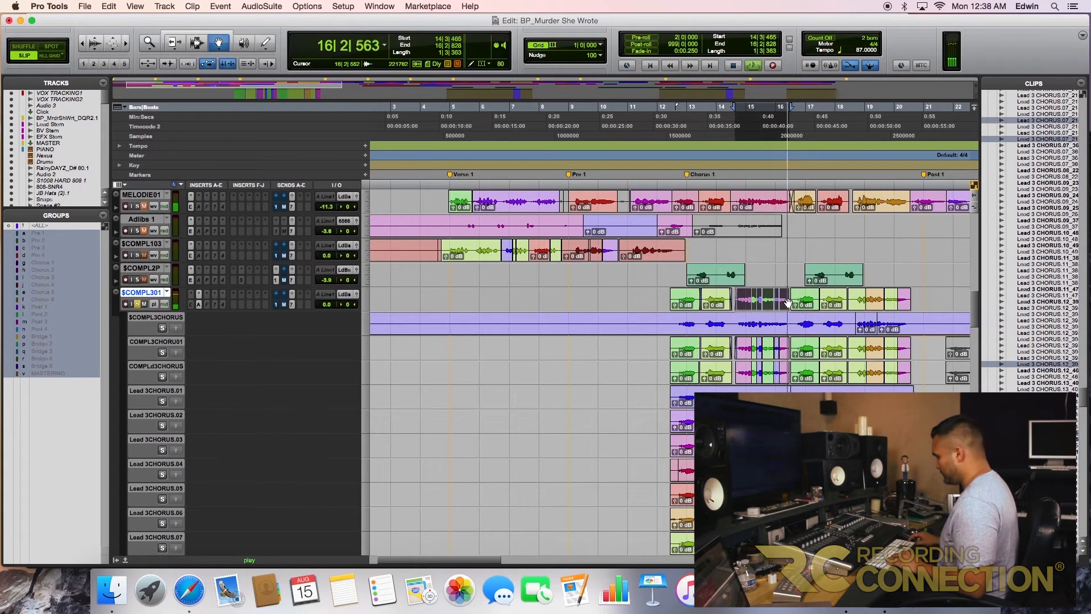
key(space)
Step: Audition $COMPL301 from 13|2|501 through the end of the third phrase and inspect the clips around 16|1|333
key(F7)
click(698, 293)
key(space)
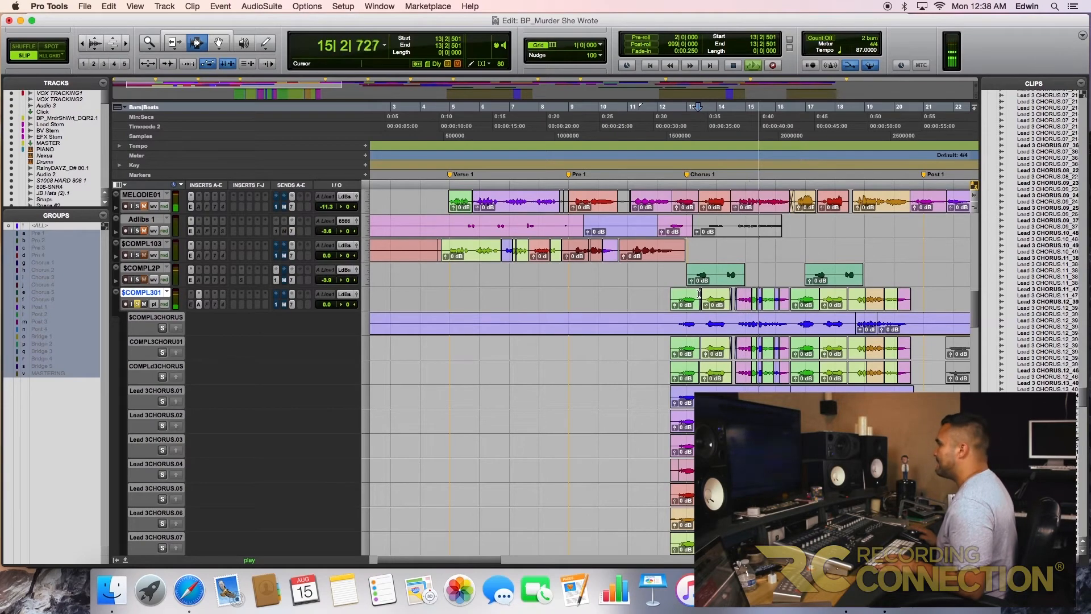
click(779, 295)
key(t)
key(t)
key(t)
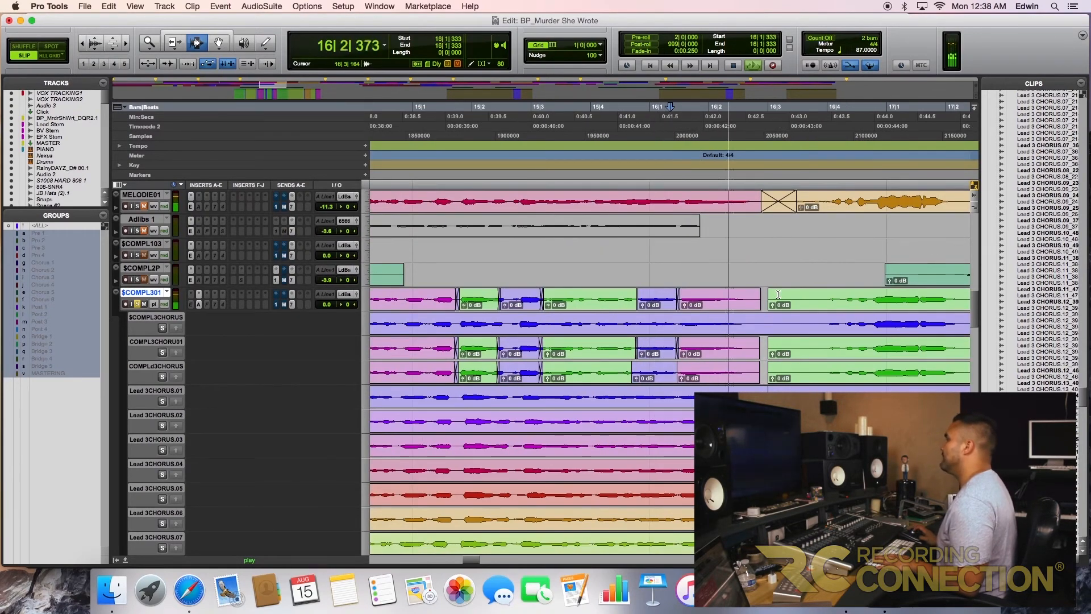
key(r)
key(space)
Step: Nudge the last clip of the third phrase on $COMPL301 later to 16|1|472 and audition the phrase from 14|3|215
key(F8)
click(688, 301)
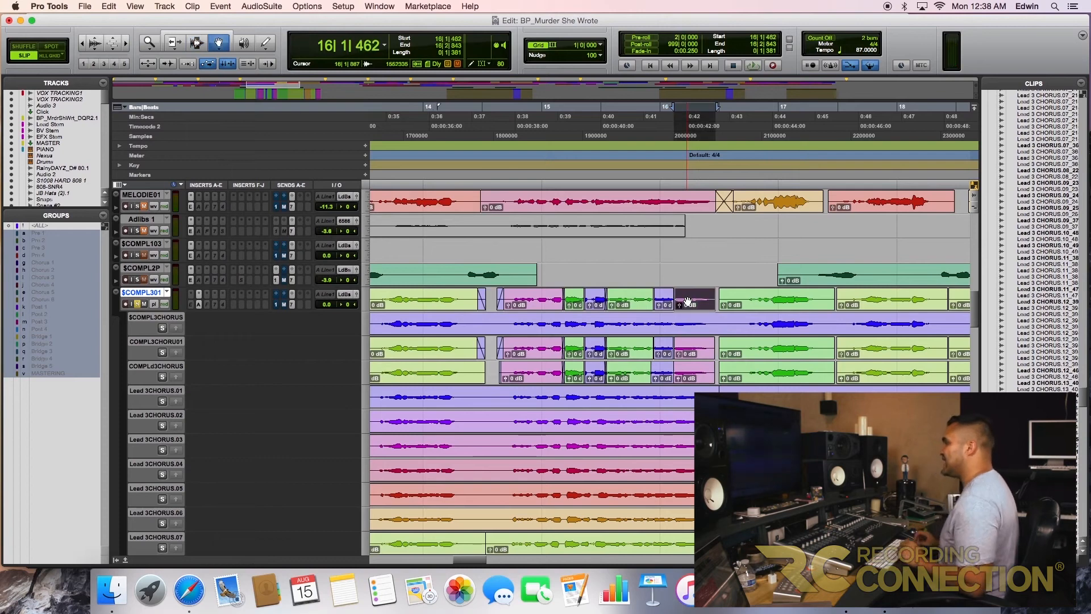
key(plus)
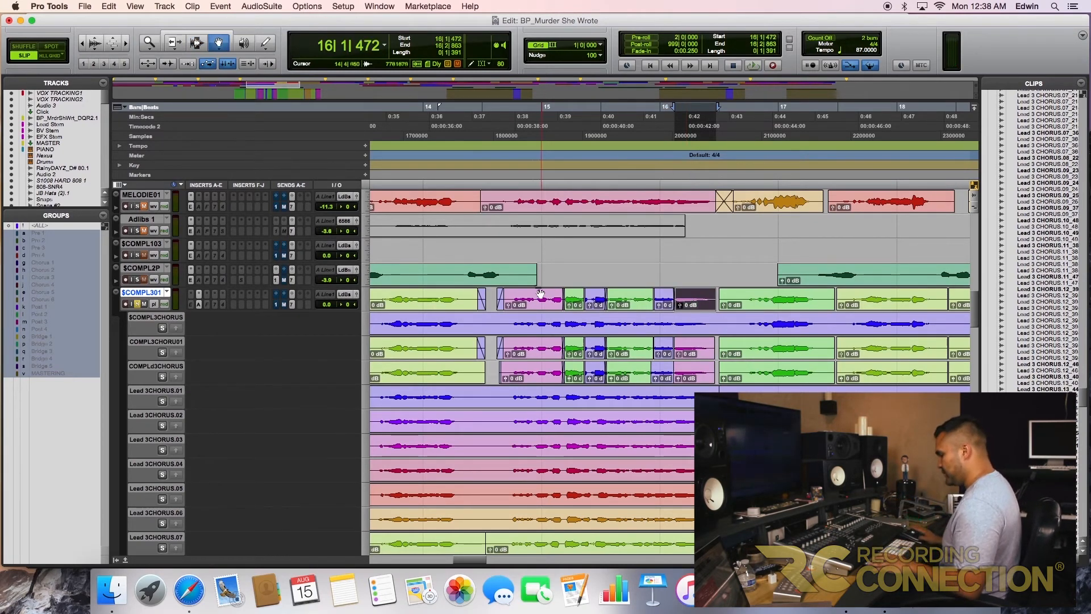
key(F7)
click(489, 284)
key(space)
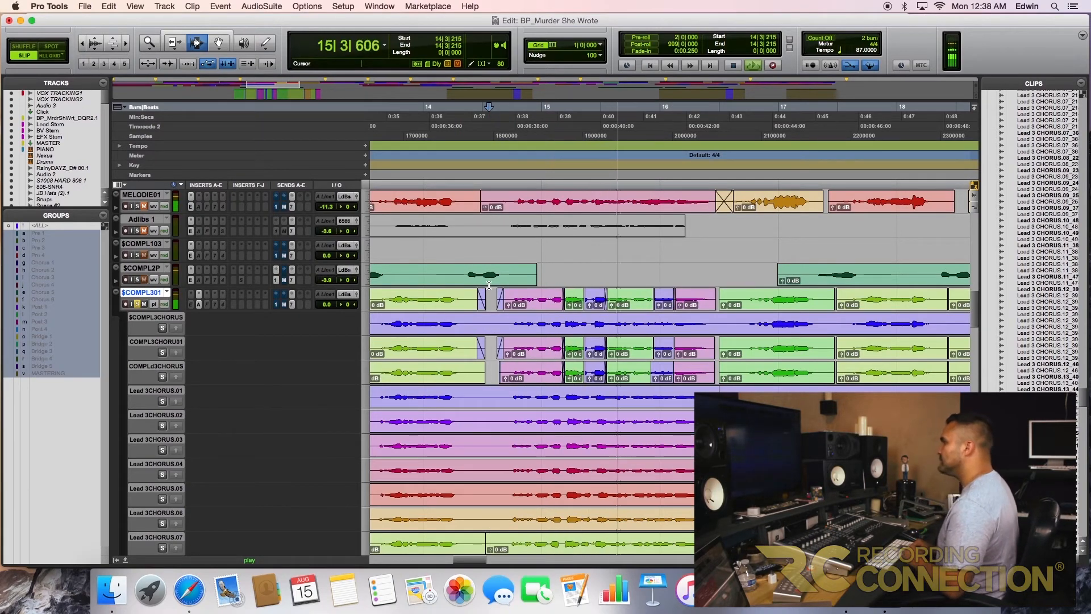
key(space)
Step: Nudge the third phrase's last clip on $COMPL301 later to 16|1|477 and audition from 14|2|862
key(F8)
click(685, 304)
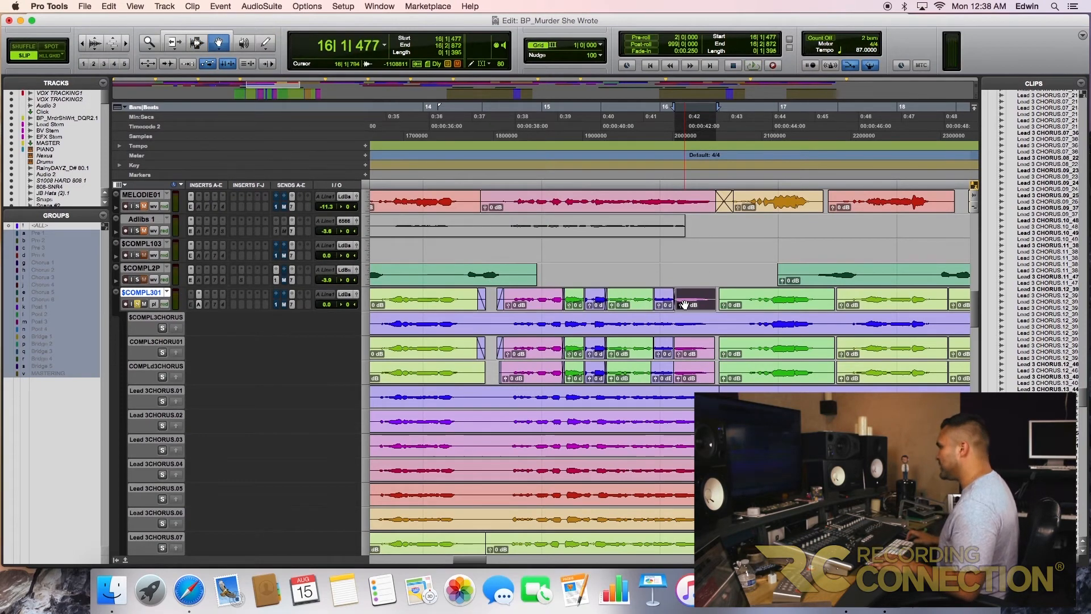
key(F7)
click(480, 293)
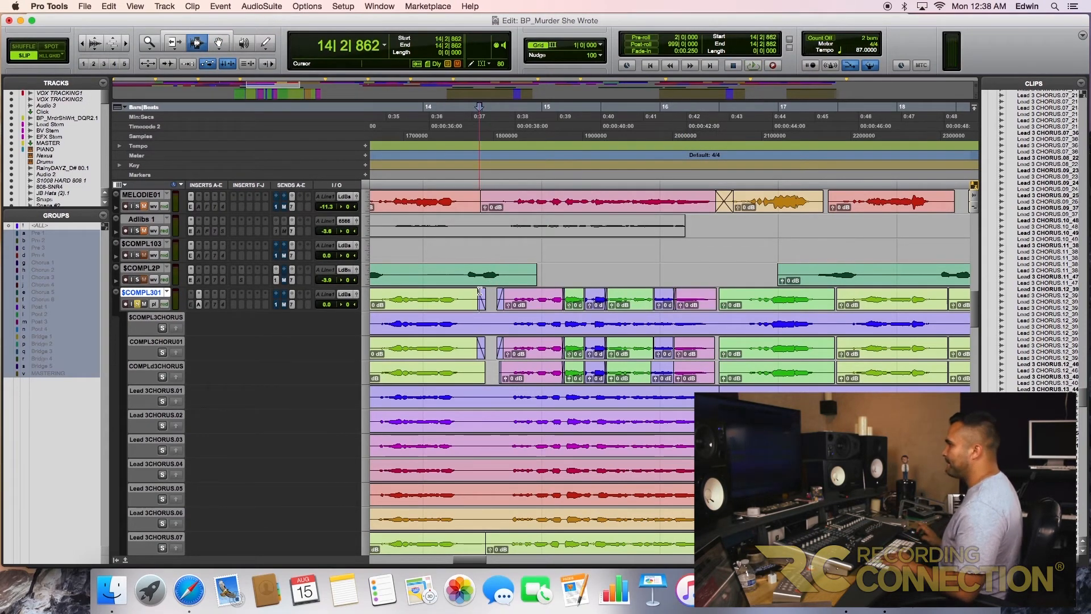
key(space)
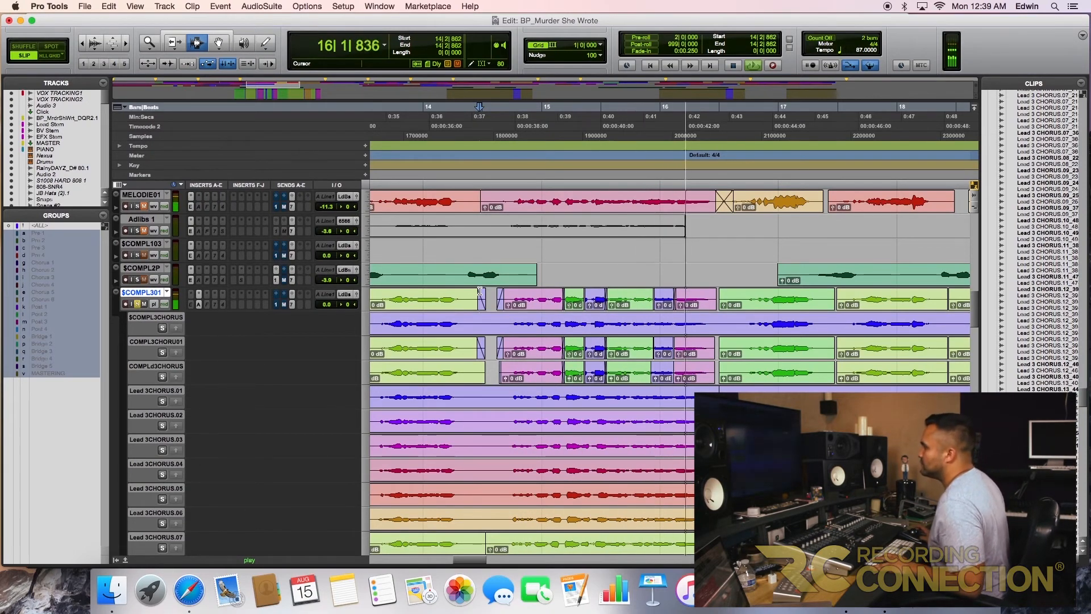
key(space)
Step: Nudge the third phrase's last clip on $COMPL301 later to 16|1|485 and audition from 14|3|473
key(F8)
click(693, 305)
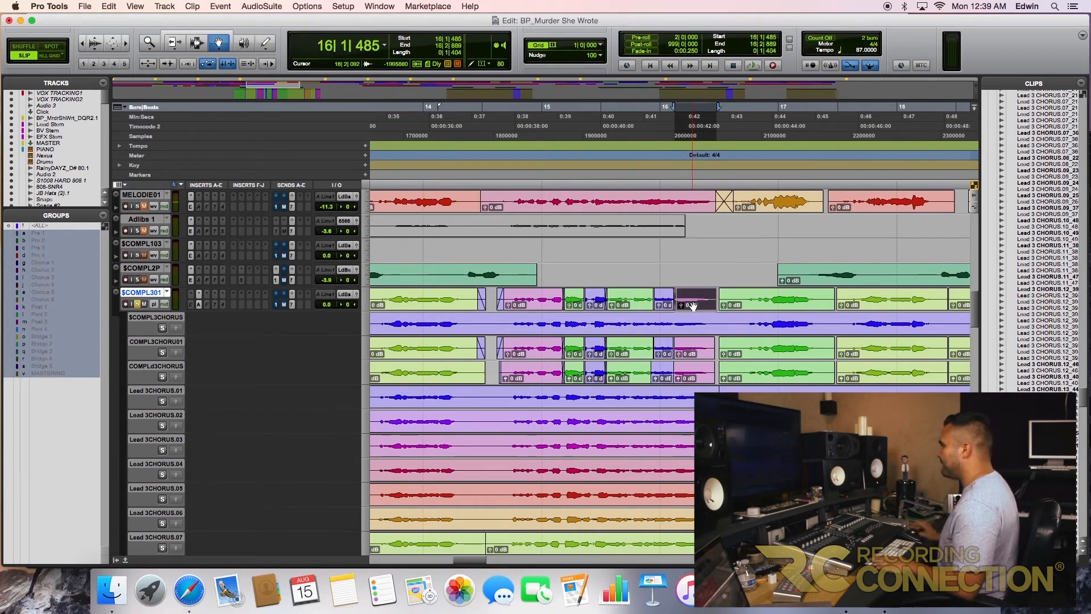
key(F7)
click(498, 291)
key(space)
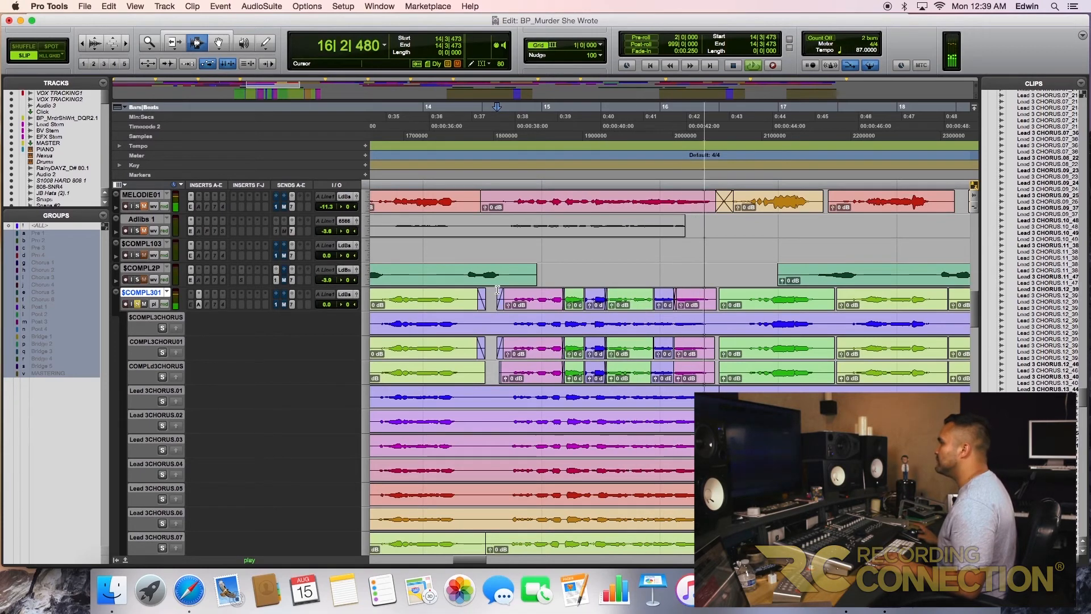
key(space)
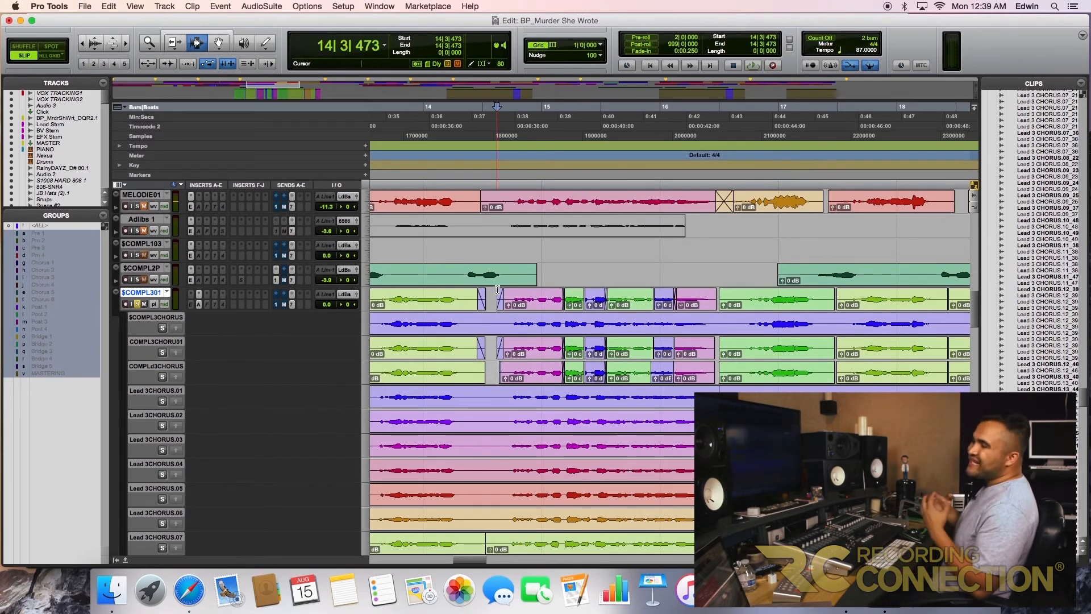